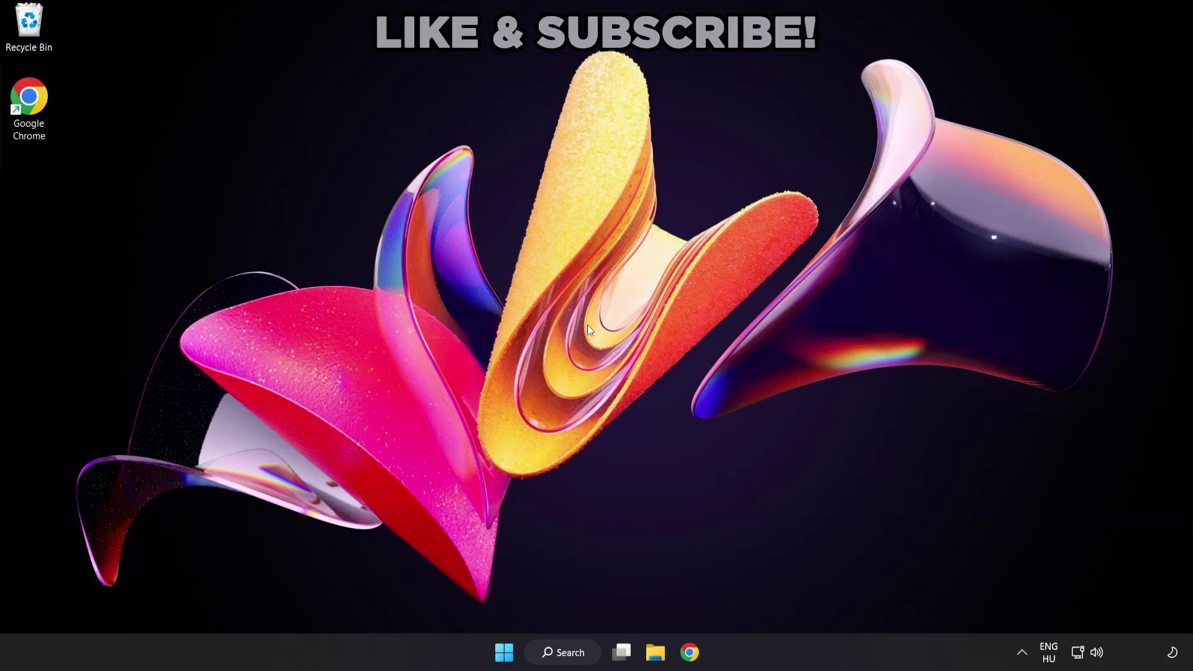
Step: Launch Device Manager from the taskbar search results for "device manager"
{"action": "left_click", "coordinate": [575, 658]}
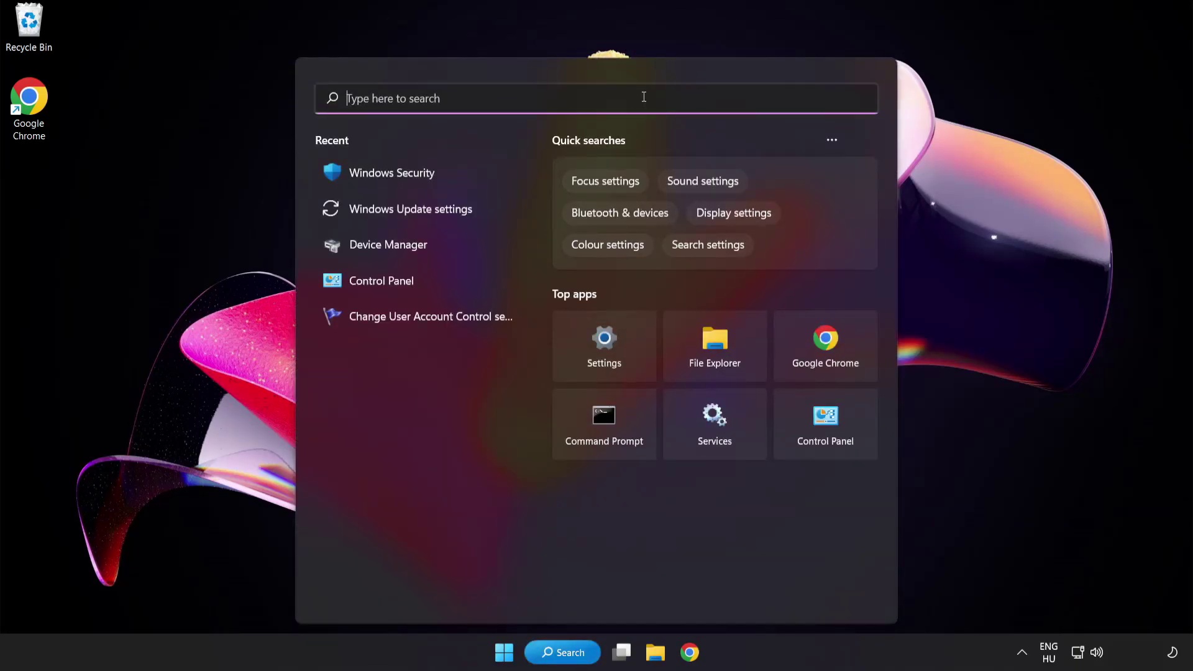
{"action": "type", "text": "device ma"}
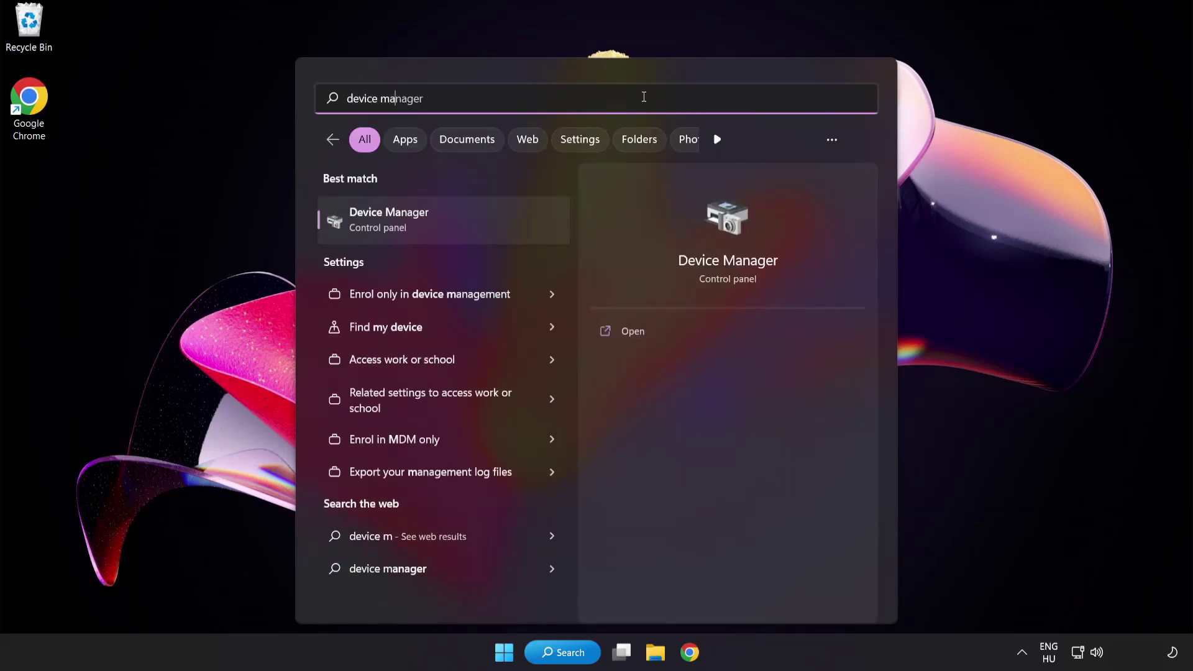
{"action": "type", "text": "nager"}
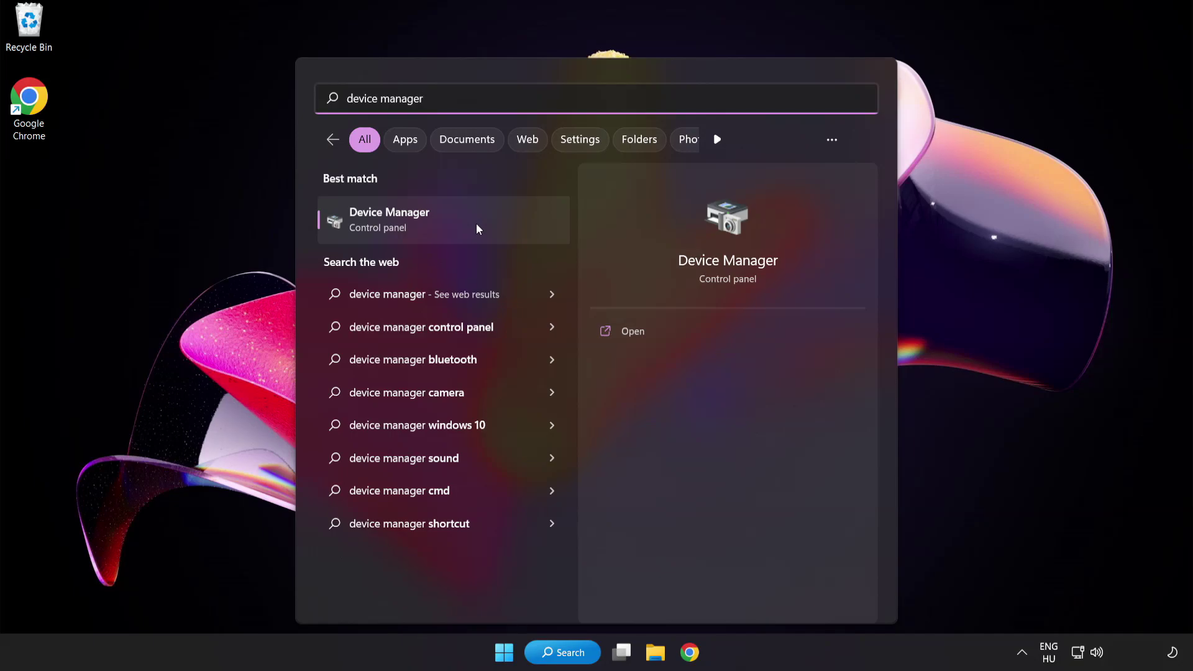
{"action": "left_click", "coordinate": [477, 223]}
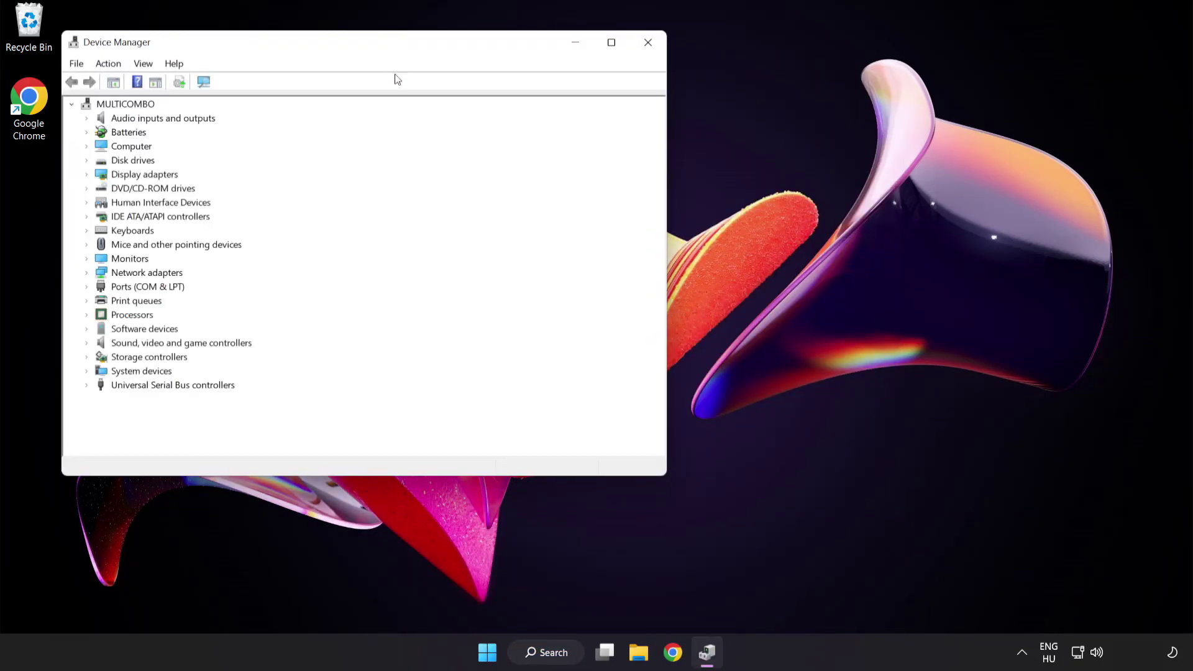
Step: Expand Display adapters and bring up the context menu for the VMware SVGA 3D adapter
{"action": "left_click_drag", "start_coordinate": [383, 47], "coordinate": [585, 123]}
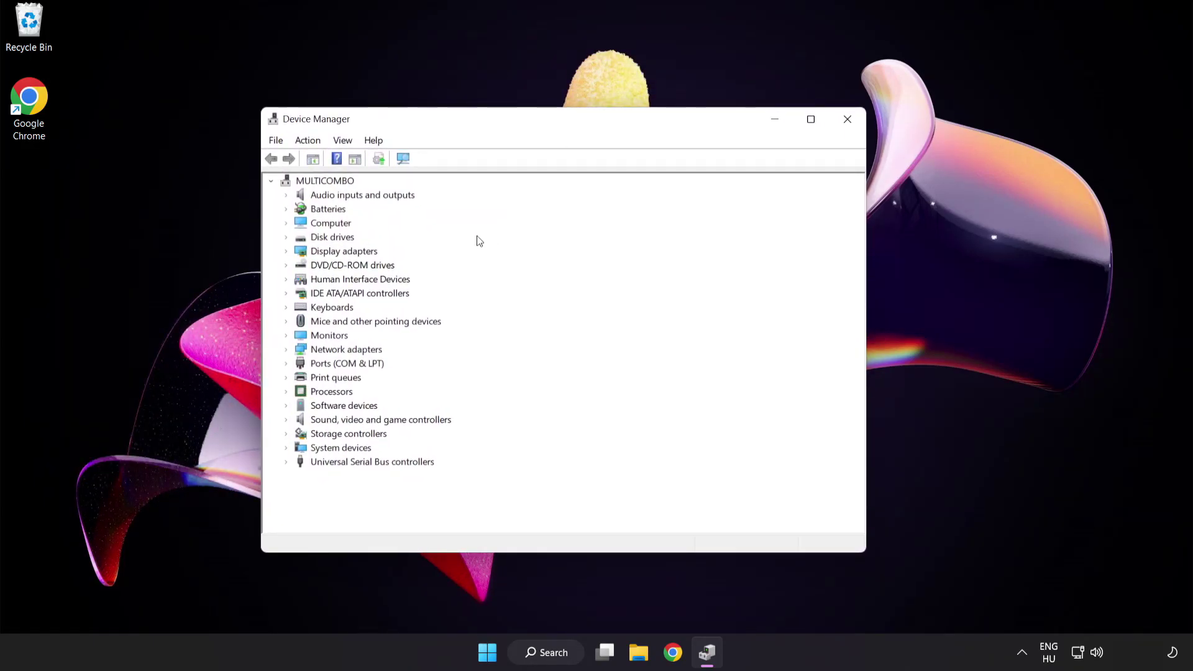
{"action": "left_click", "coordinate": [345, 252]}
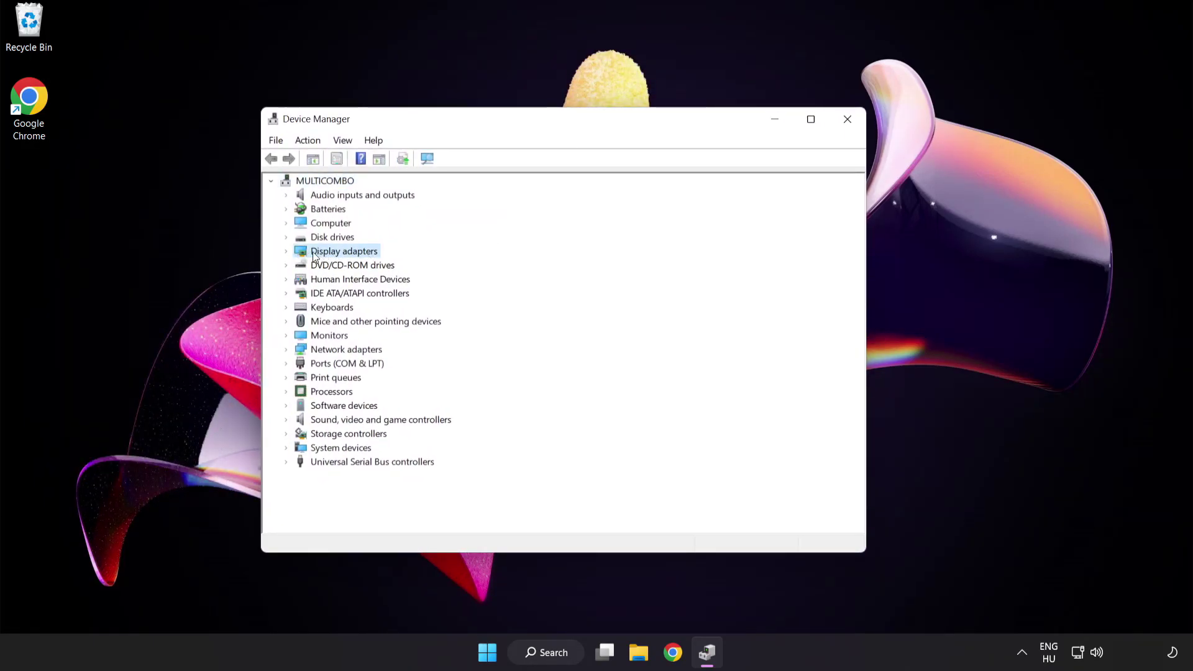
{"action": "left_click", "coordinate": [289, 254]}
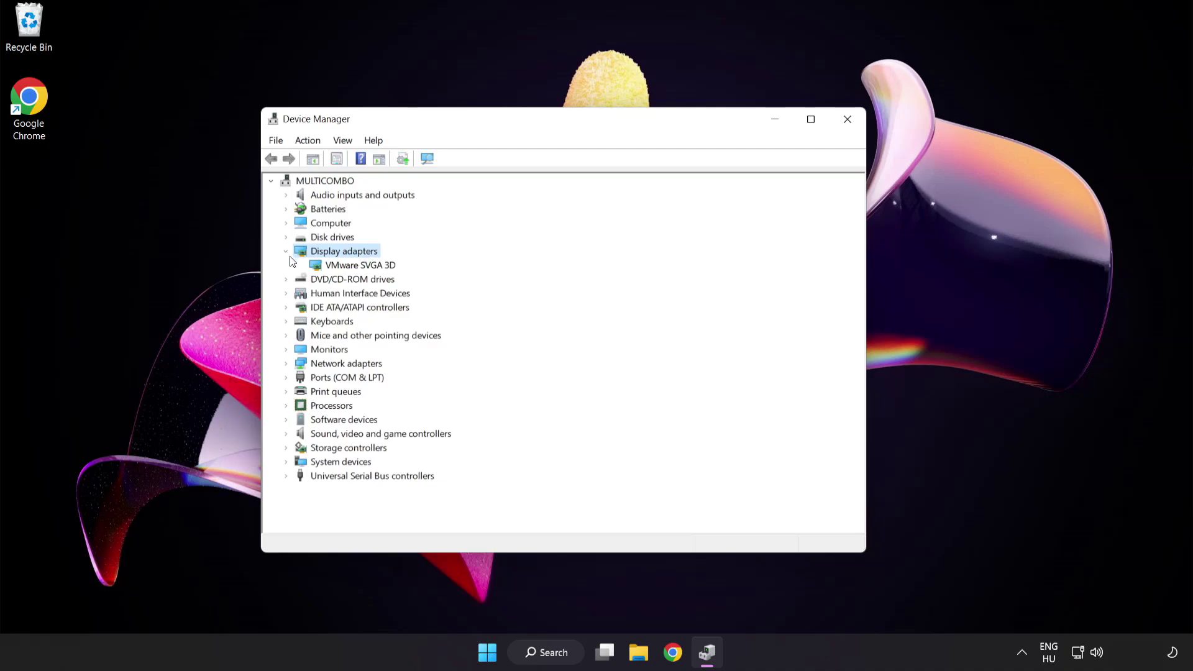
{"action": "left_click", "coordinate": [333, 268]}
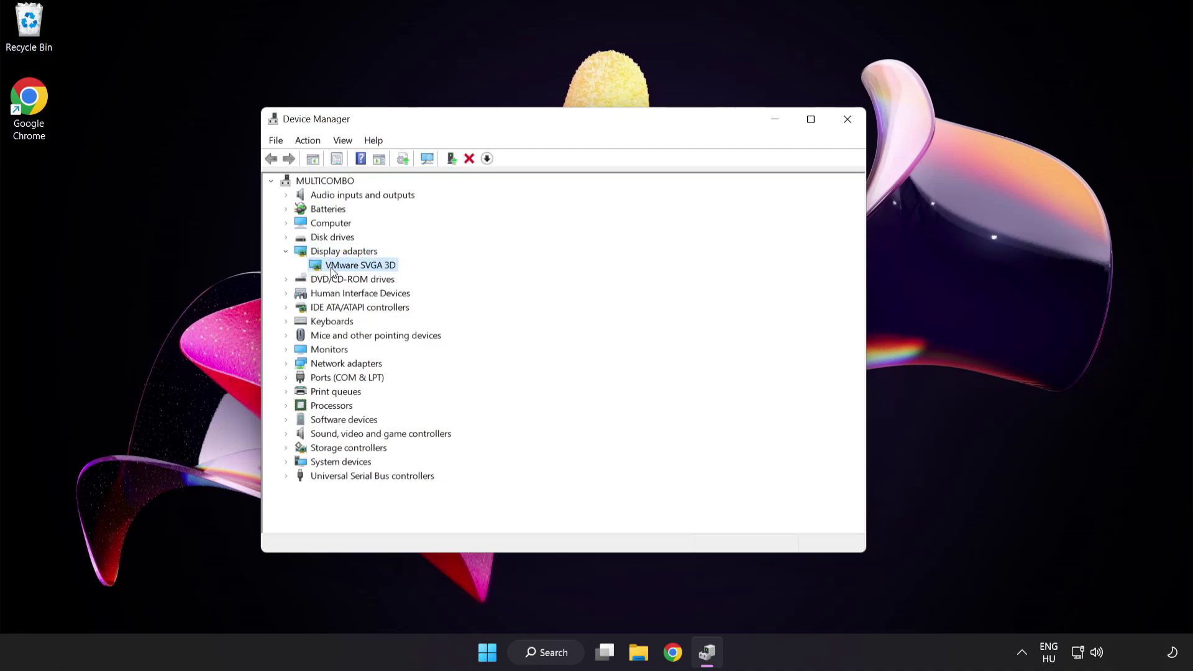
{"action": "right_click", "coordinate": [350, 268]}
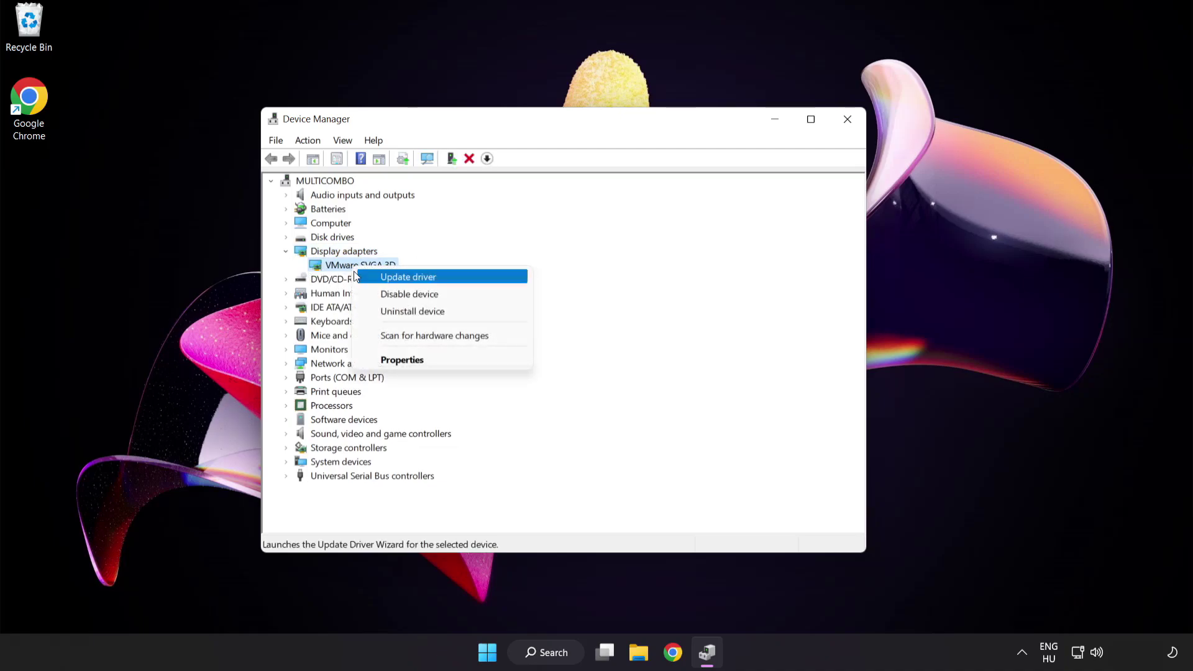
Step: Search automatically for VMware SVGA 3D drivers, then close the wizard and Device Manager
{"action": "left_click", "coordinate": [463, 275]}
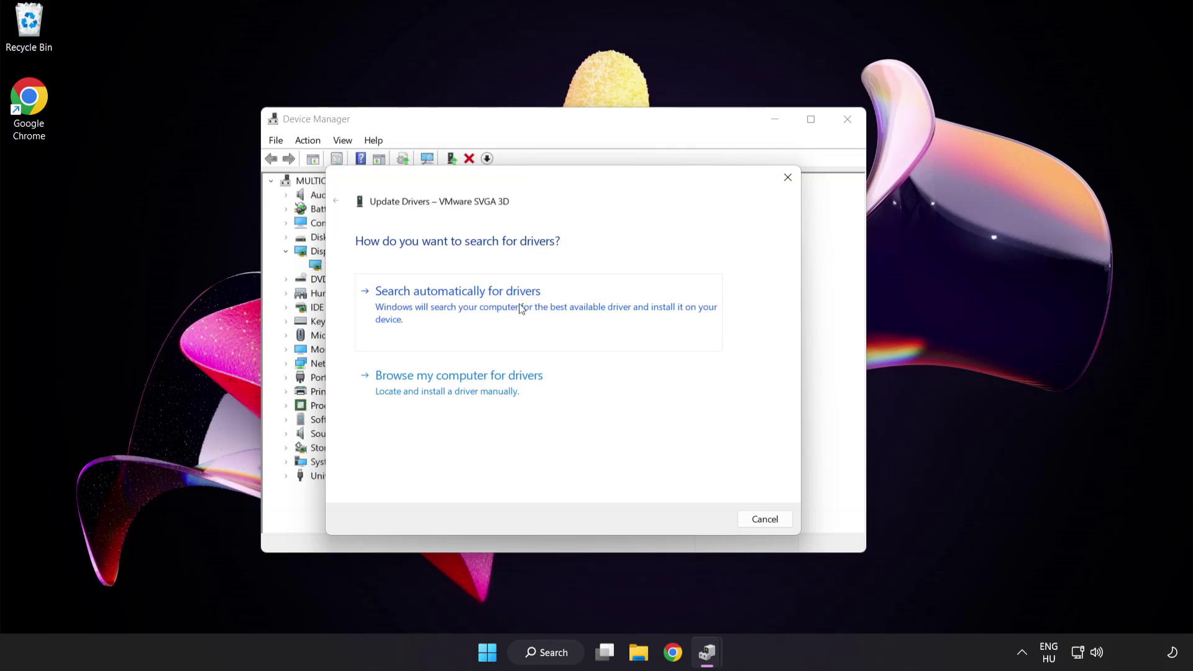
{"action": "left_click", "coordinate": [520, 309]}
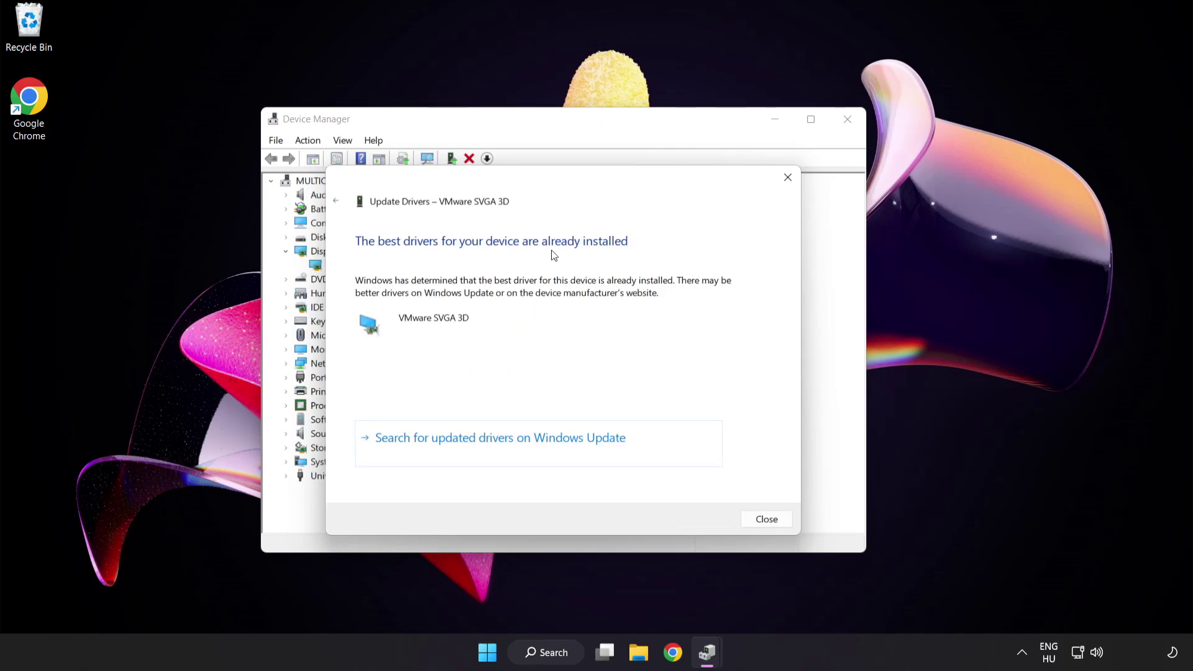
{"action": "left_click", "coordinate": [763, 521]}
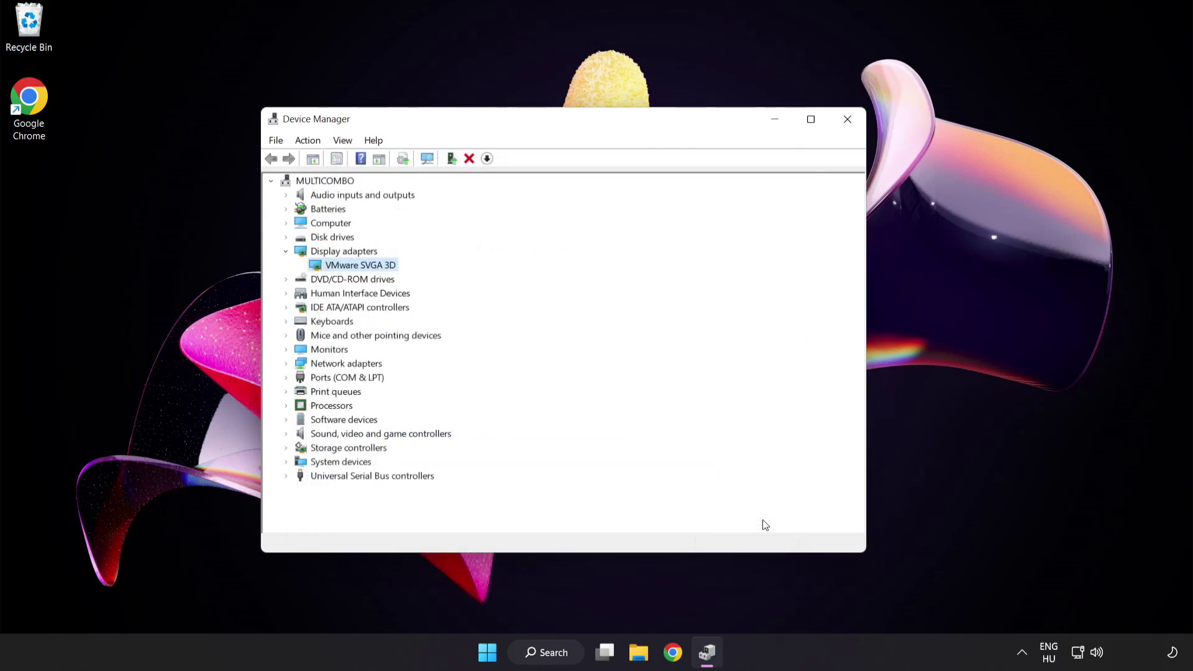
{"action": "left_click", "coordinate": [848, 123]}
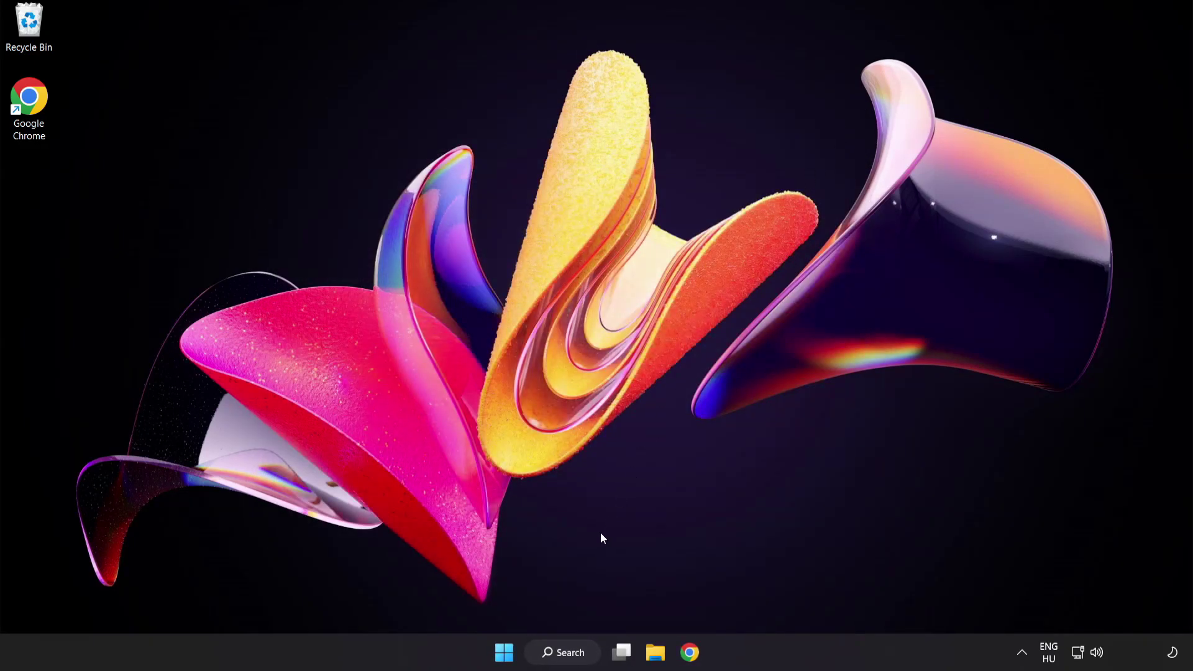
Step: Launch Windows Update settings from the taskbar search results for "update"
{"action": "left_click", "coordinate": [577, 655]}
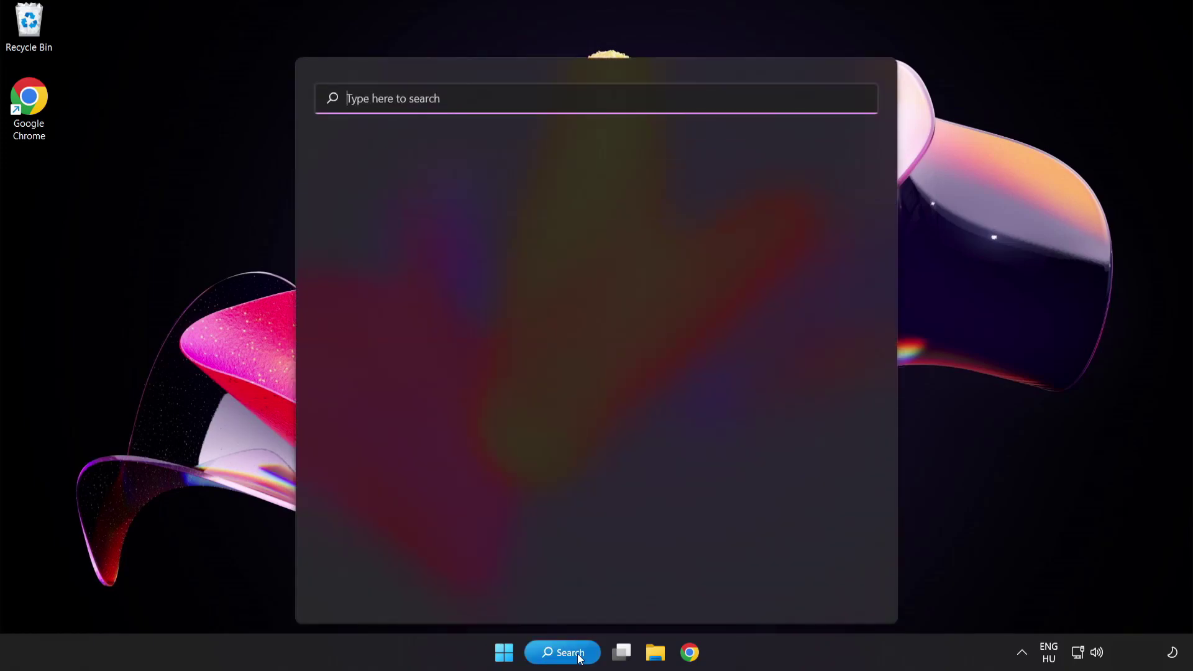
{"action": "type", "text": "u"}
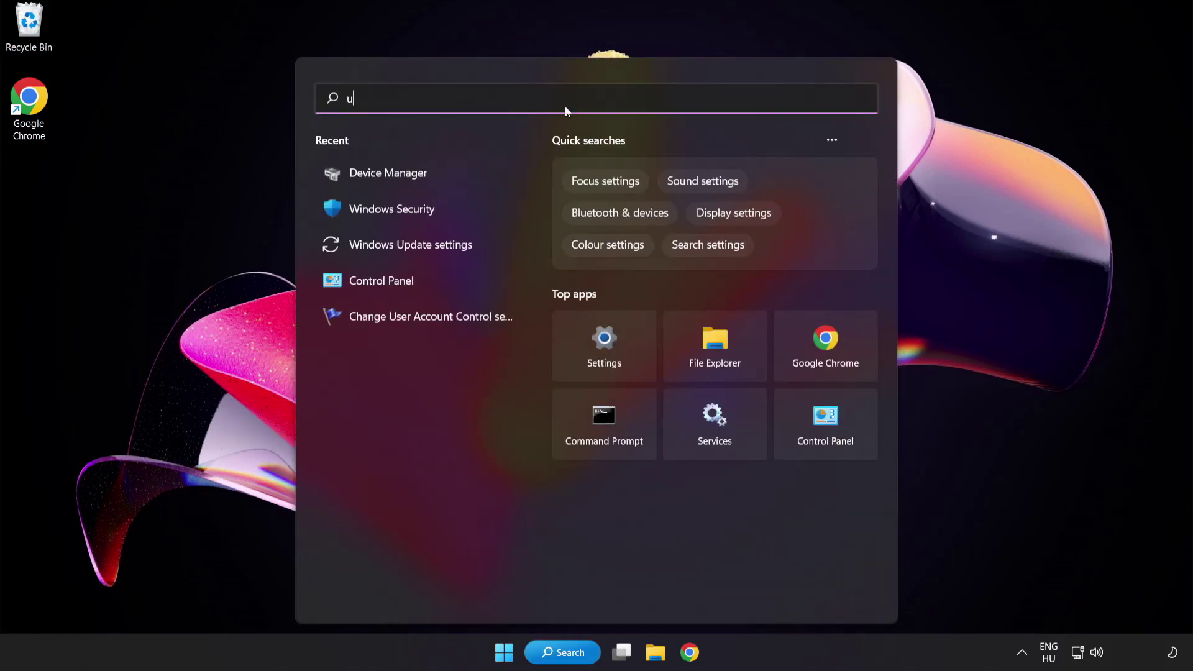
{"action": "type", "text": "pdate"}
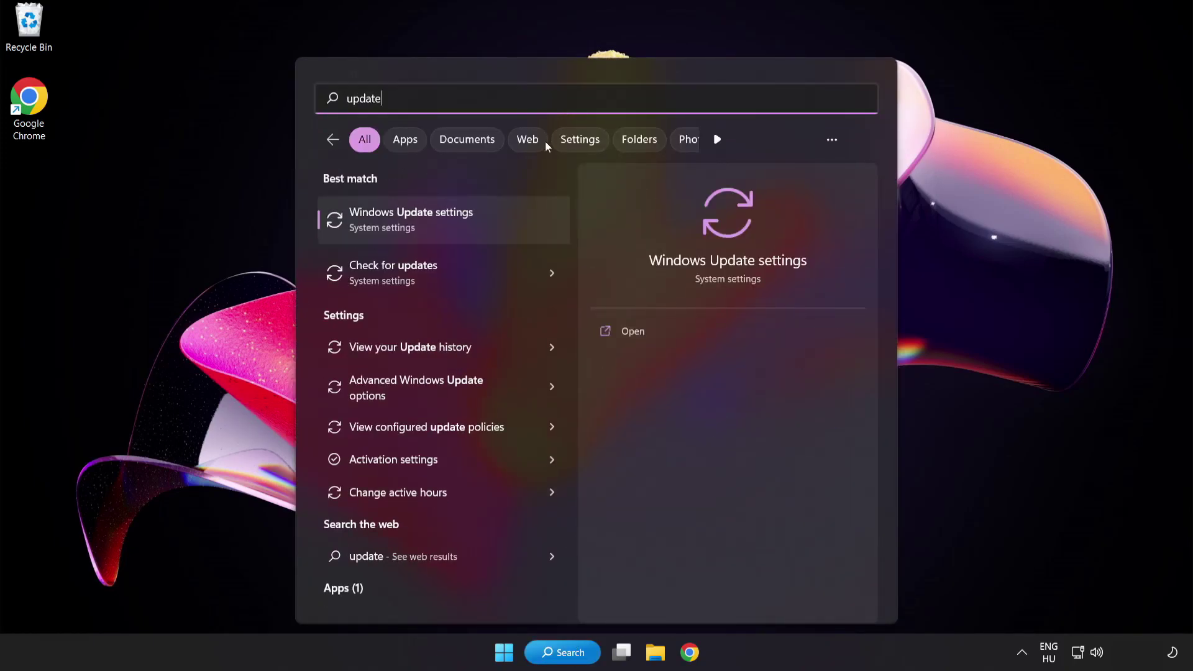
{"action": "left_click", "coordinate": [455, 230]}
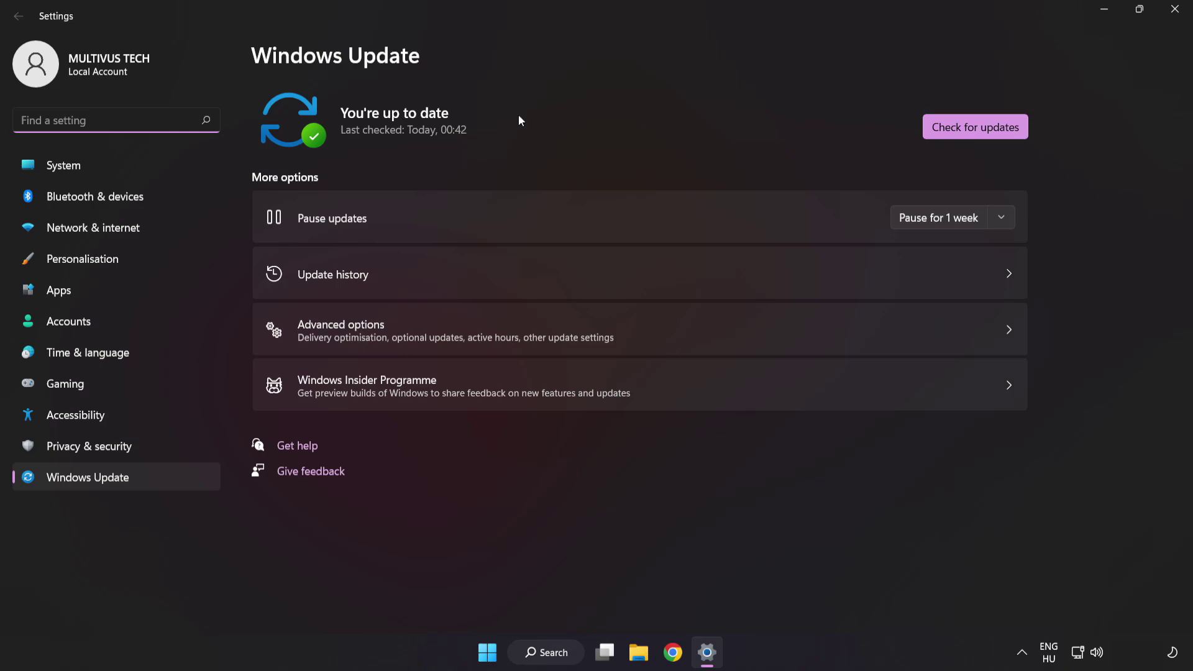
Step: Run a fresh check for Windows updates, confirm the system is up to date, and close Settings
{"action": "left_click", "coordinate": [970, 133]}
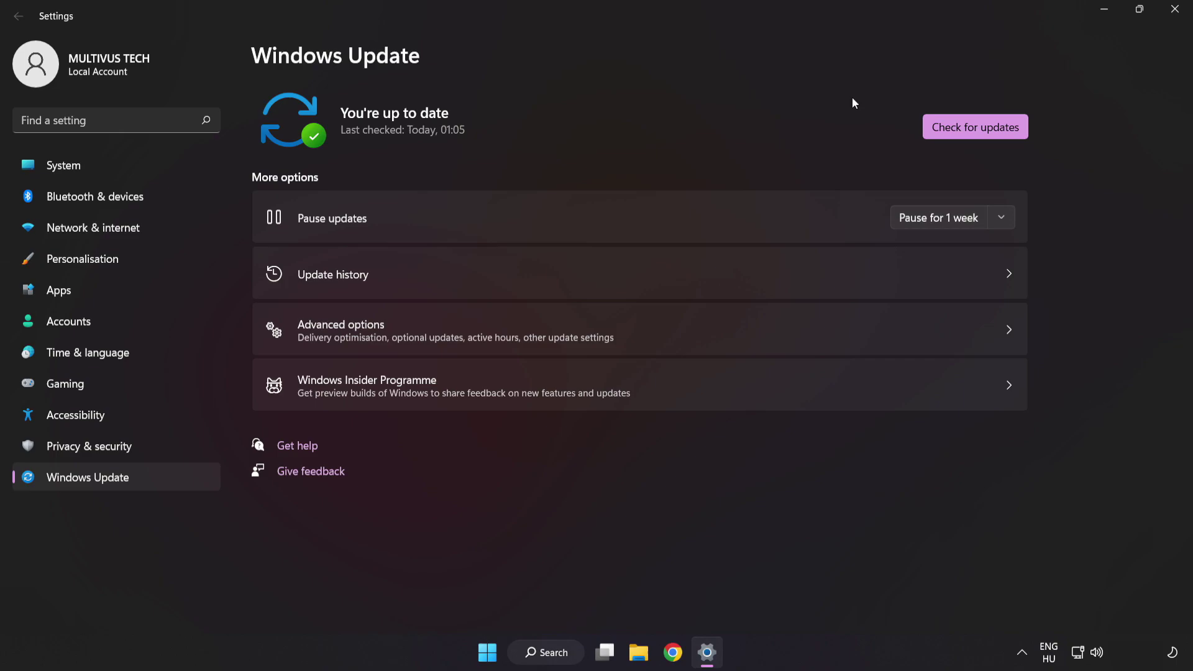
{"action": "left_click", "coordinate": [1174, 9]}
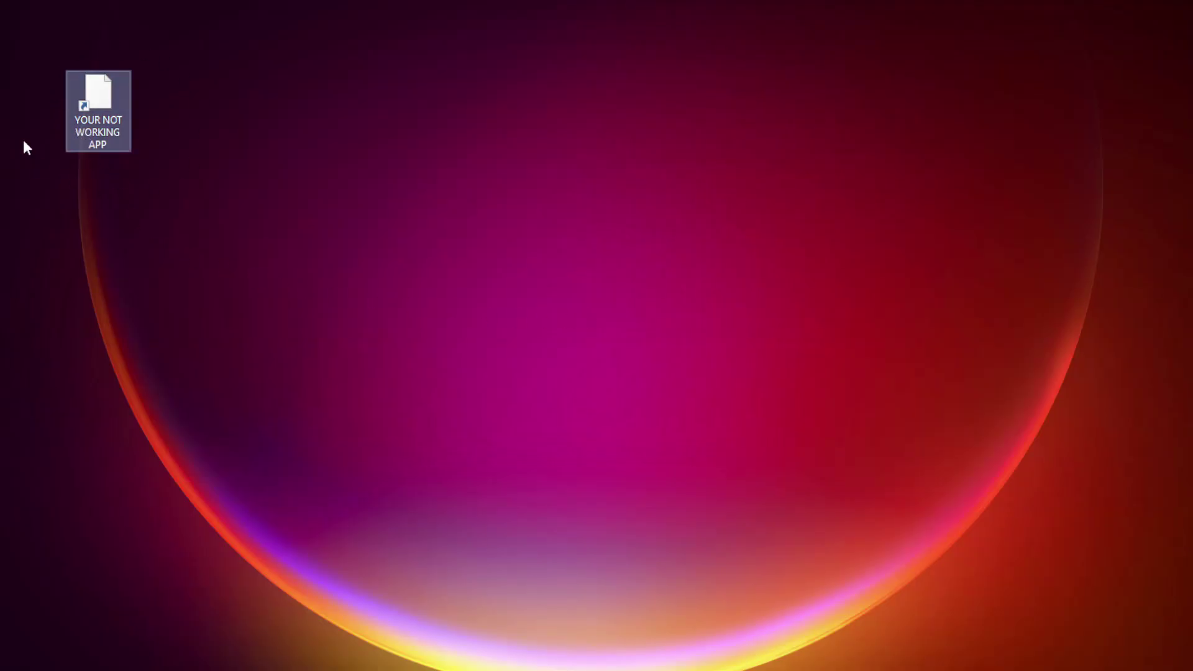
Step: Bring up the Properties window for the YOUR NOT WORKING APP desktop shortcut
{"action": "right_click", "coordinate": [96, 87]}
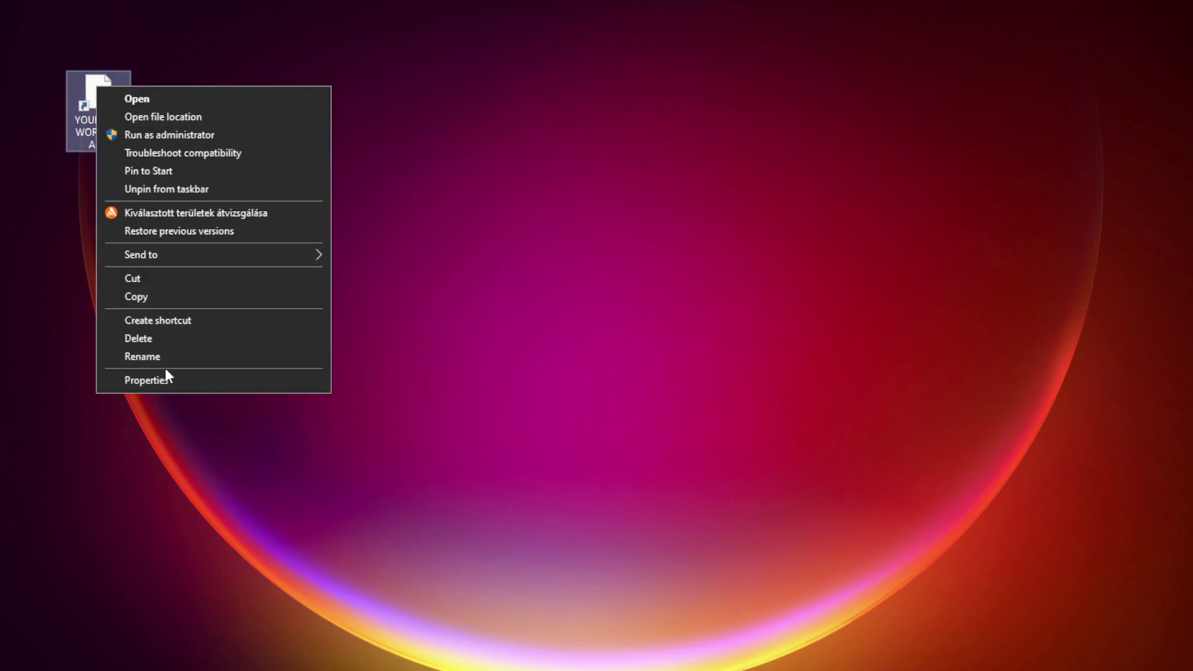
{"action": "left_click", "coordinate": [239, 380]}
{"action": "mouse_move", "coordinate": [260, 102]}
{"action": "left_mouse_down"}
{"action": "mouse_move", "coordinate": [537, 91]}
{"action": "mouse_move", "coordinate": [604, 132]}
{"action": "left_mouse_up"}
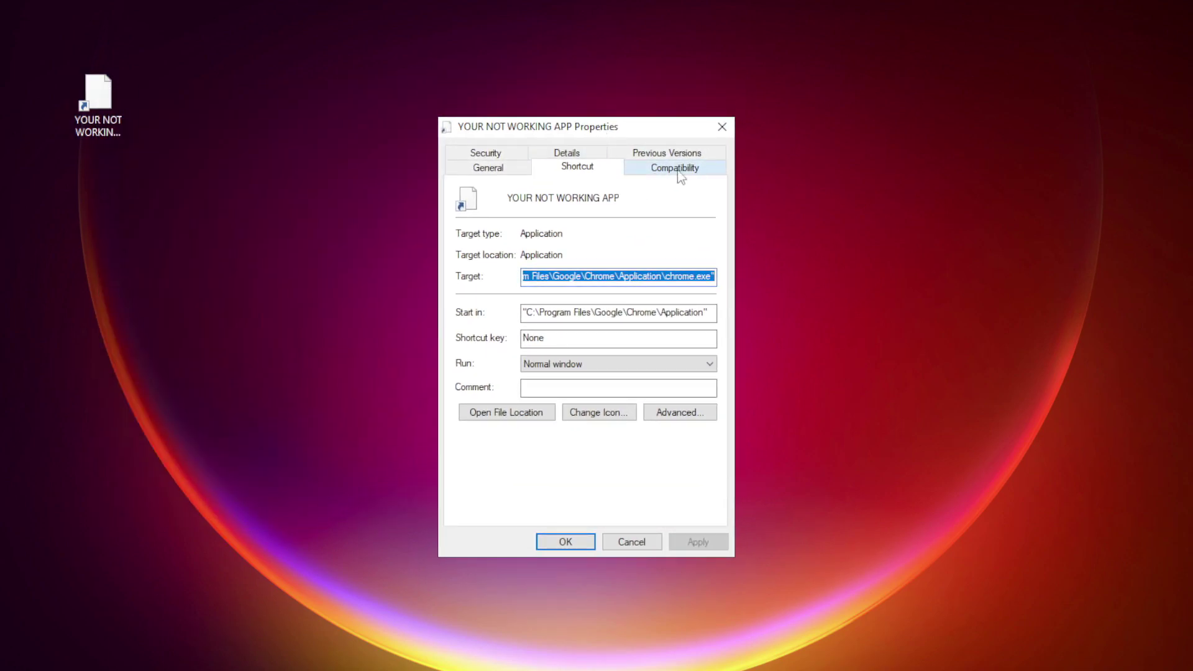
Step: Enable compatibility mode for the shortcut with Windows 8 as the target version
{"action": "left_click", "coordinate": [701, 177]}
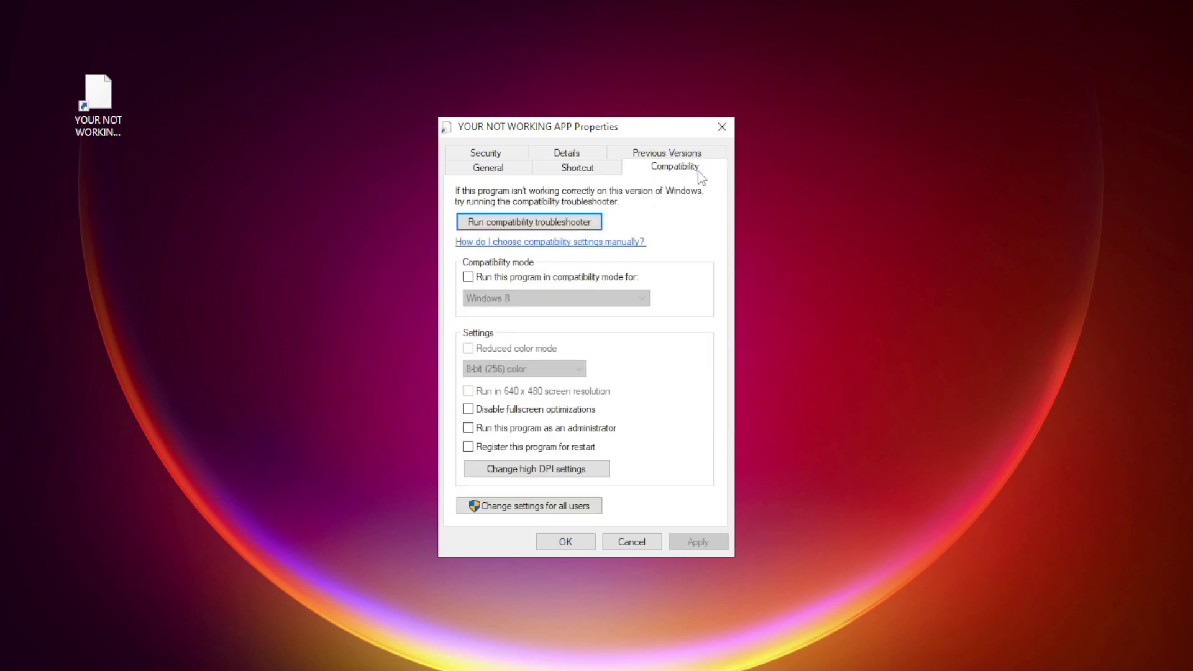
{"action": "left_click", "coordinate": [485, 278]}
{"action": "left_click", "coordinate": [531, 299]}
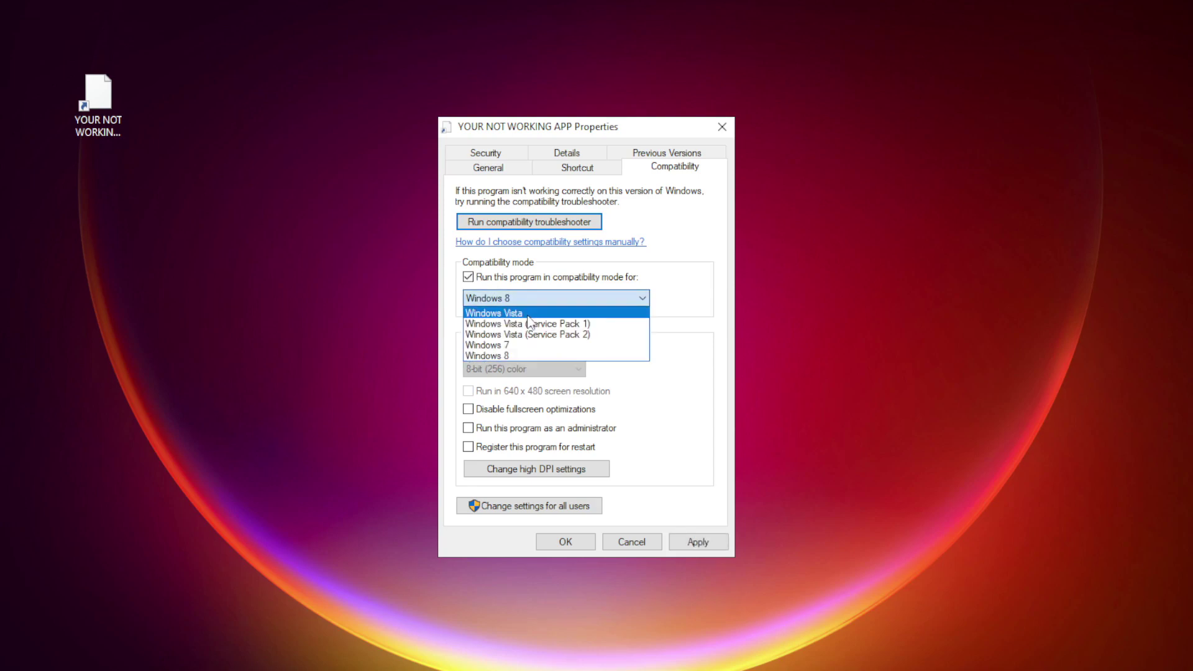
{"action": "left_click", "coordinate": [521, 354]}
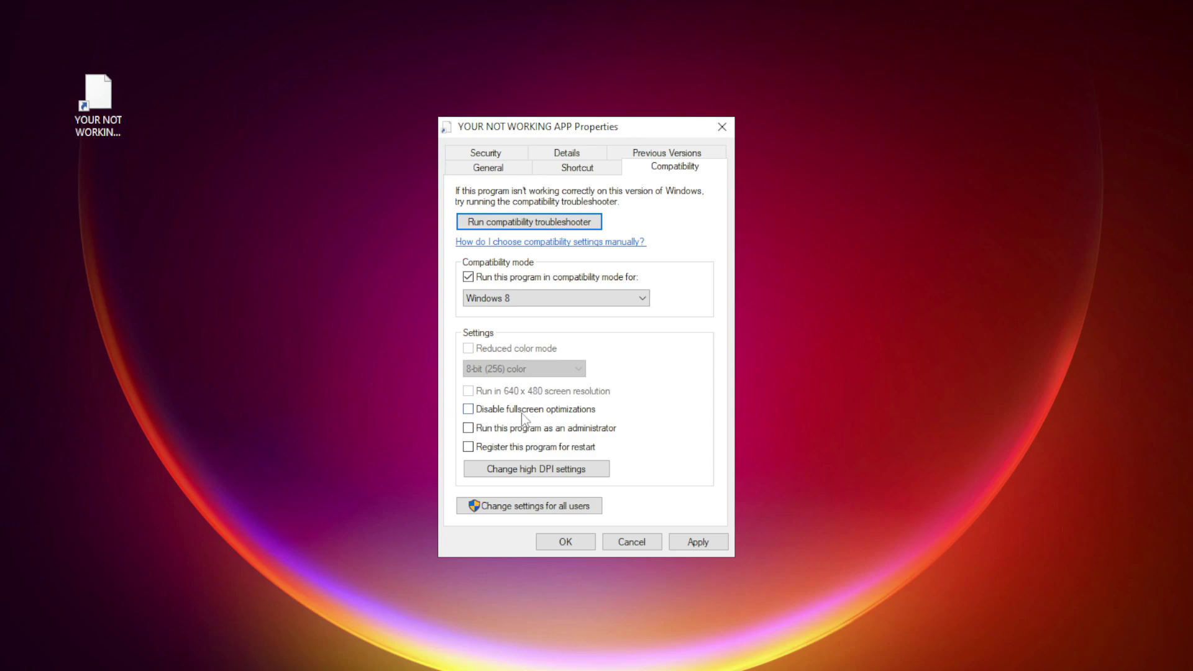
Step: Disable fullscreen optimizations, set Run as administrator, and apply the compatibility settings
{"action": "left_click", "coordinate": [522, 414]}
{"action": "left_click", "coordinate": [500, 430]}
{"action": "left_click", "coordinate": [700, 545]}
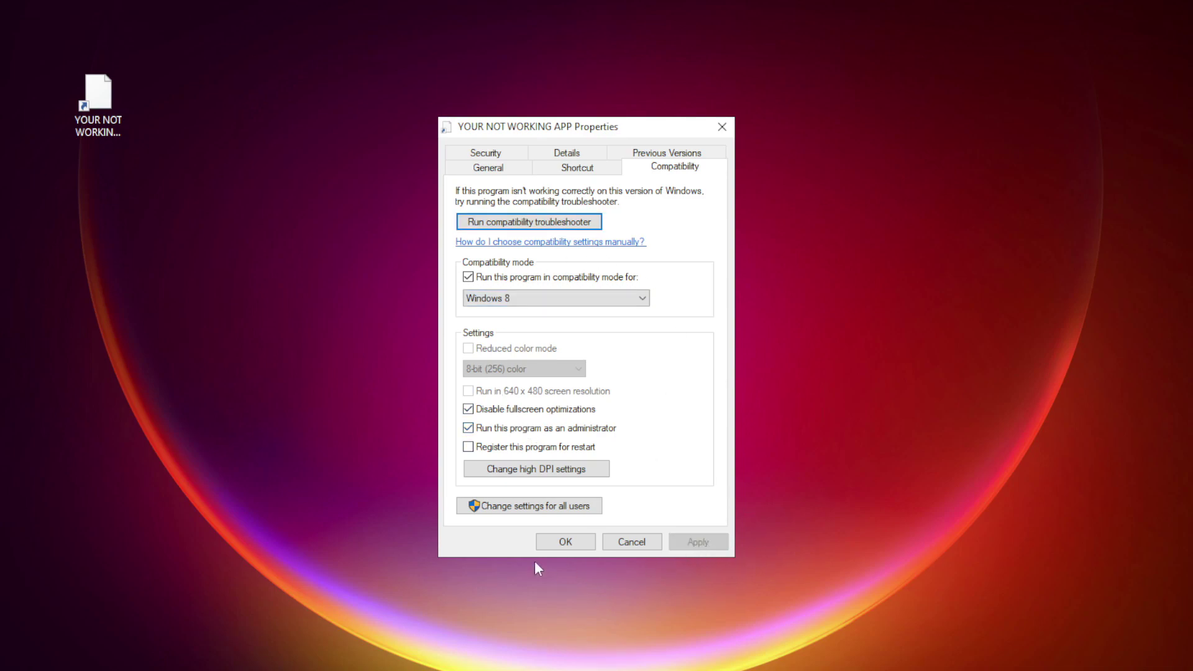
{"action": "left_click", "coordinate": [566, 543]}
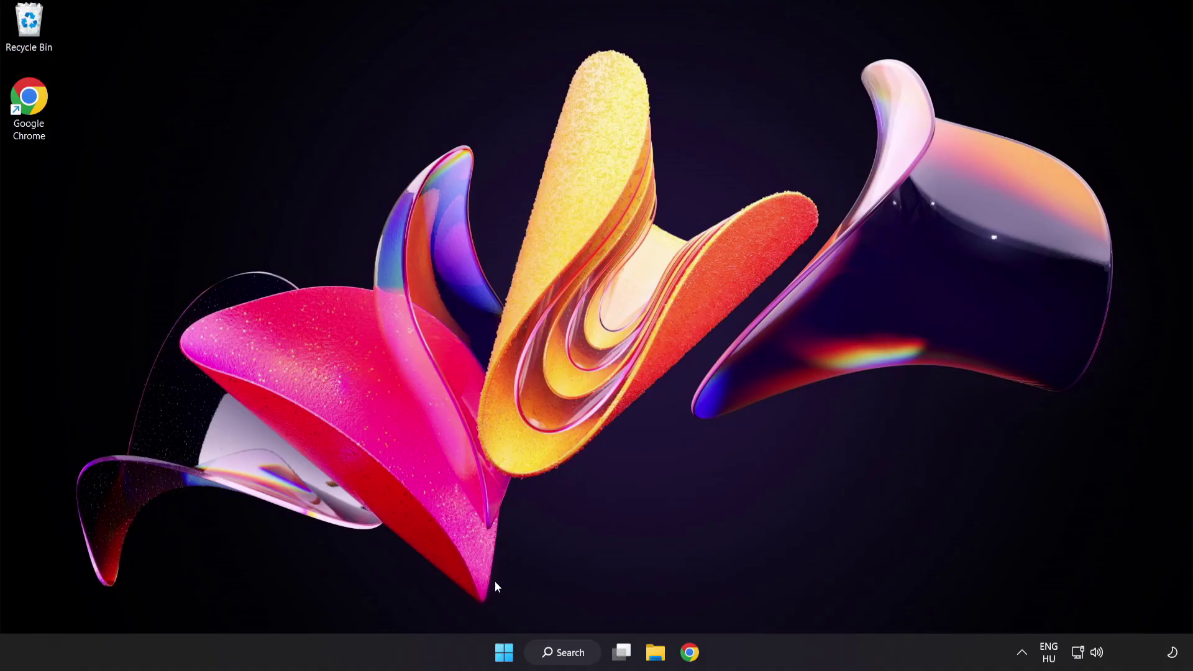
Step: Launch Task Manager from the Start button's system tools menu
{"action": "right_click", "coordinate": [508, 656]}
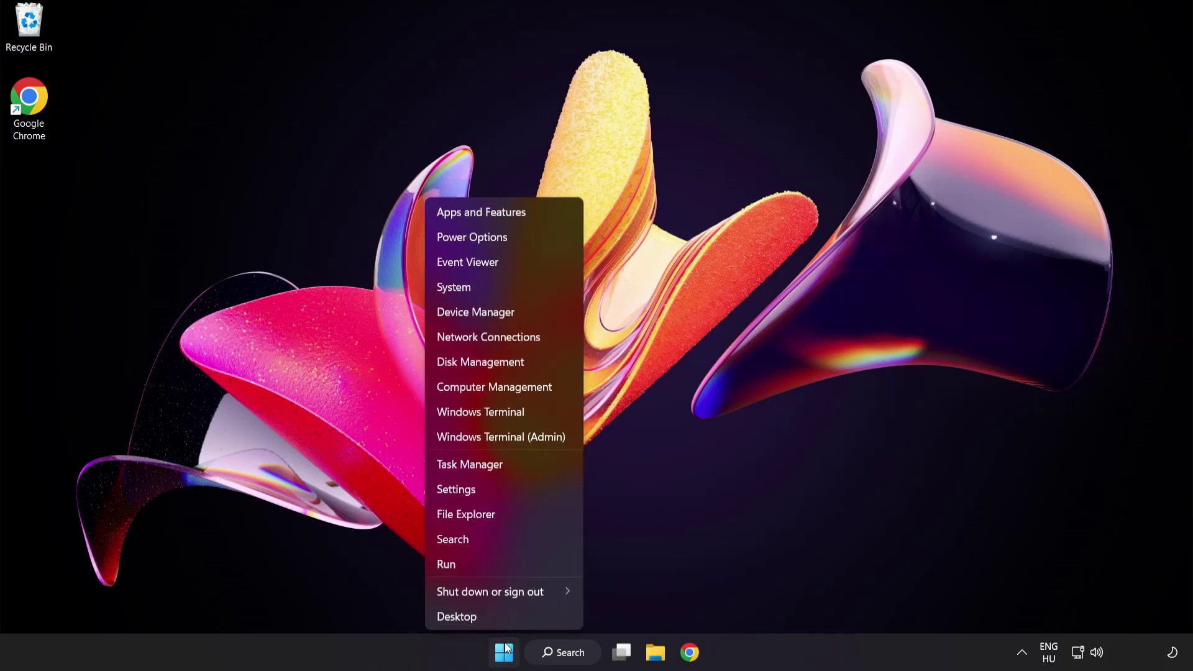
{"action": "left_click", "coordinate": [516, 463]}
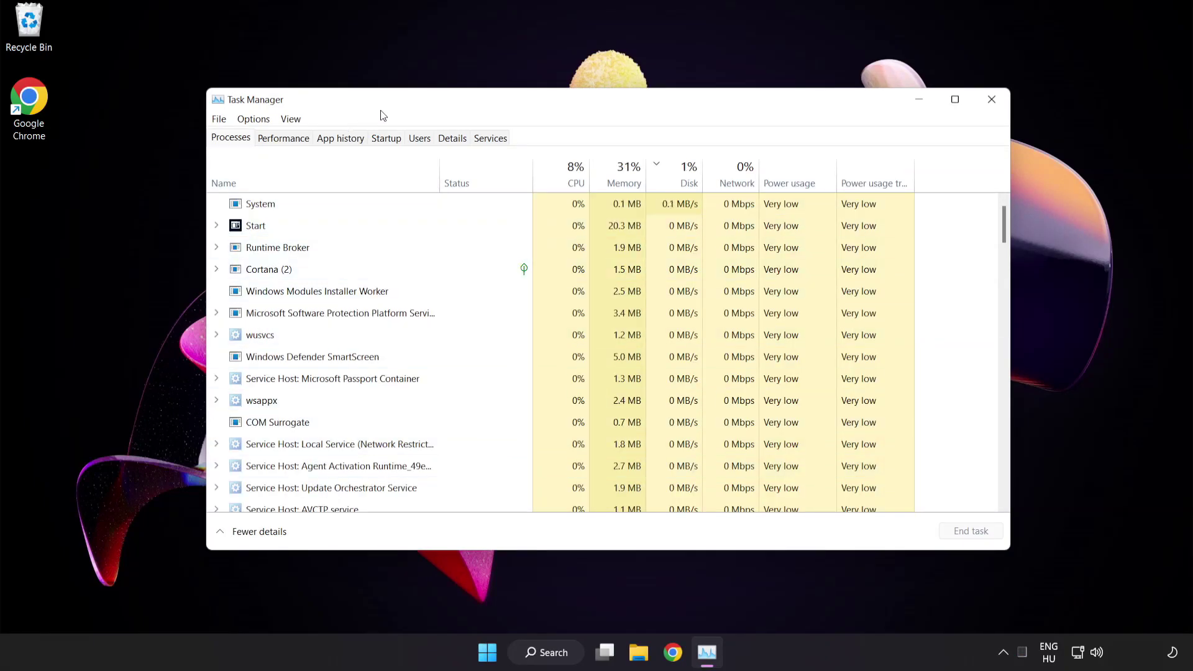
Step: Disable Cortana, Phone Link, Terminal and Windows Security notification icon at startup, then close Task Manager
{"action": "left_click", "coordinate": [394, 140]}
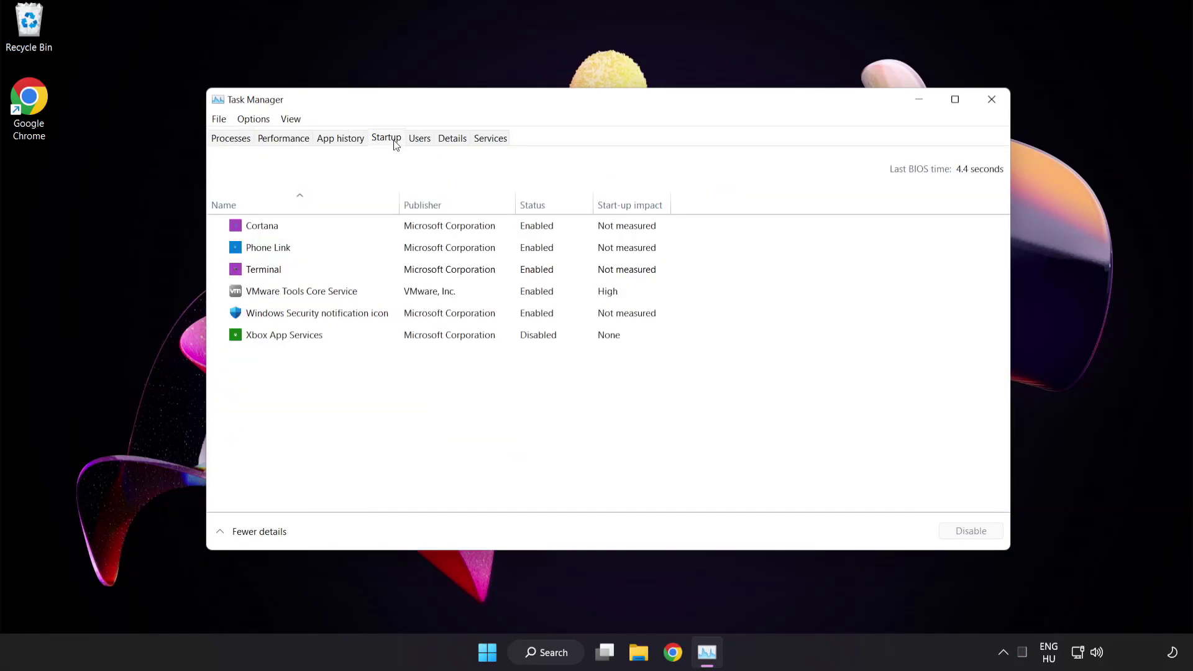
{"action": "left_click", "coordinate": [394, 234]}
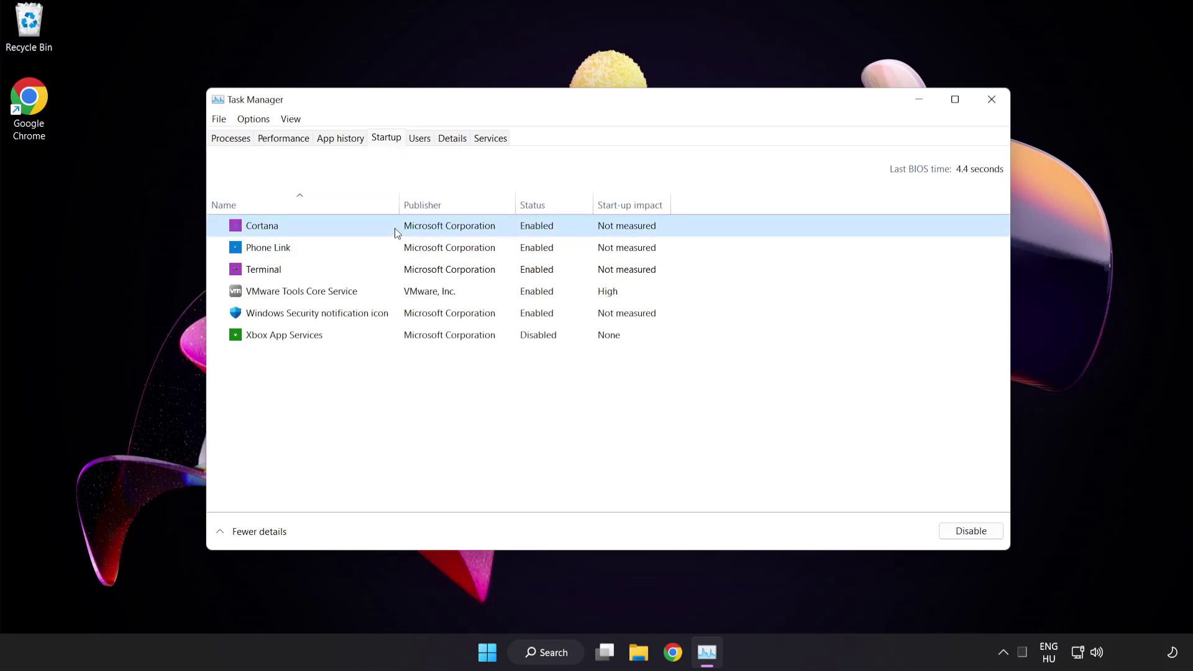
{"action": "left_click", "coordinate": [970, 532]}
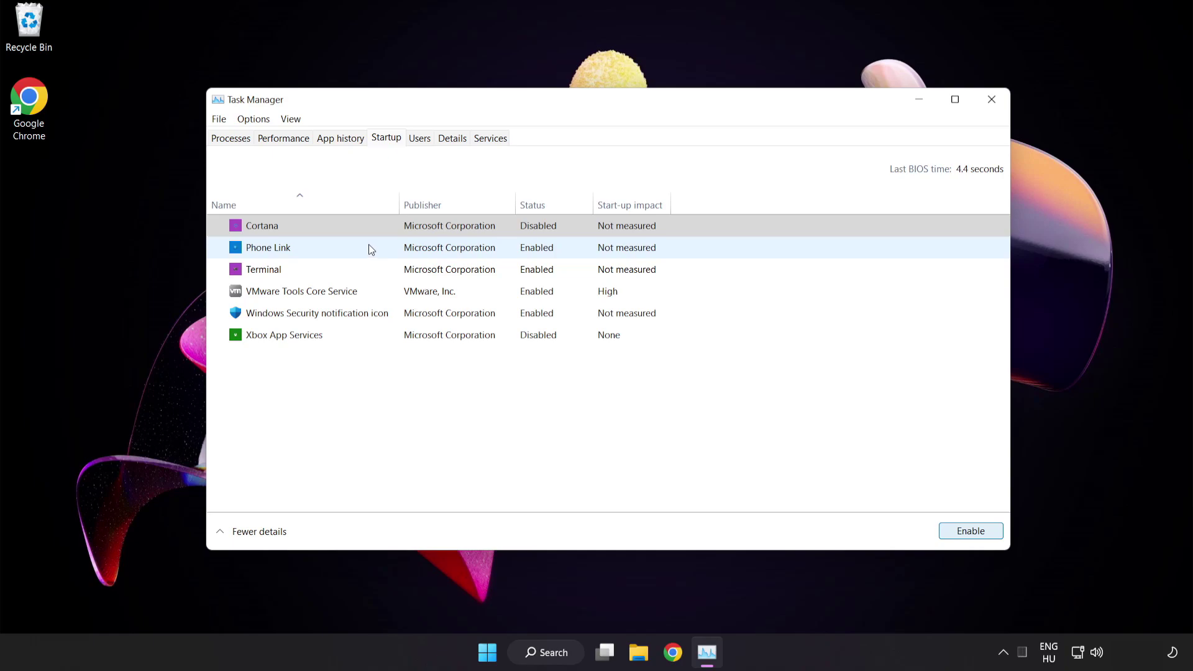
{"action": "left_click", "coordinate": [369, 245]}
{"action": "left_click", "coordinate": [966, 537]}
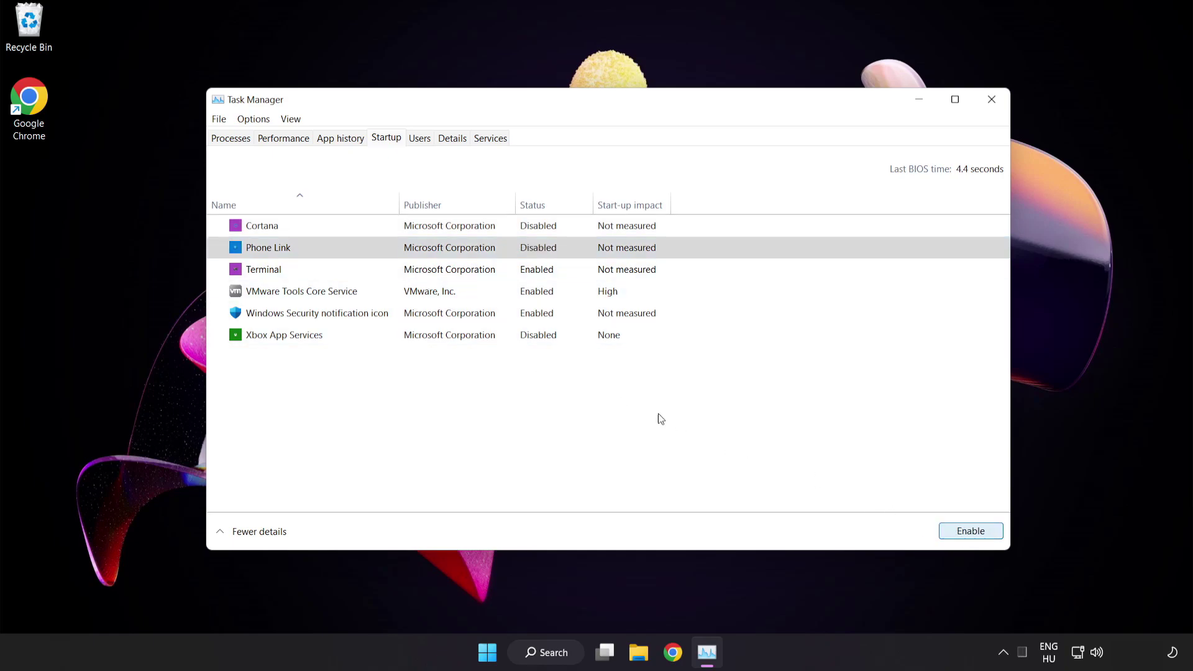
{"action": "left_click", "coordinate": [378, 270]}
{"action": "left_click", "coordinate": [966, 532]}
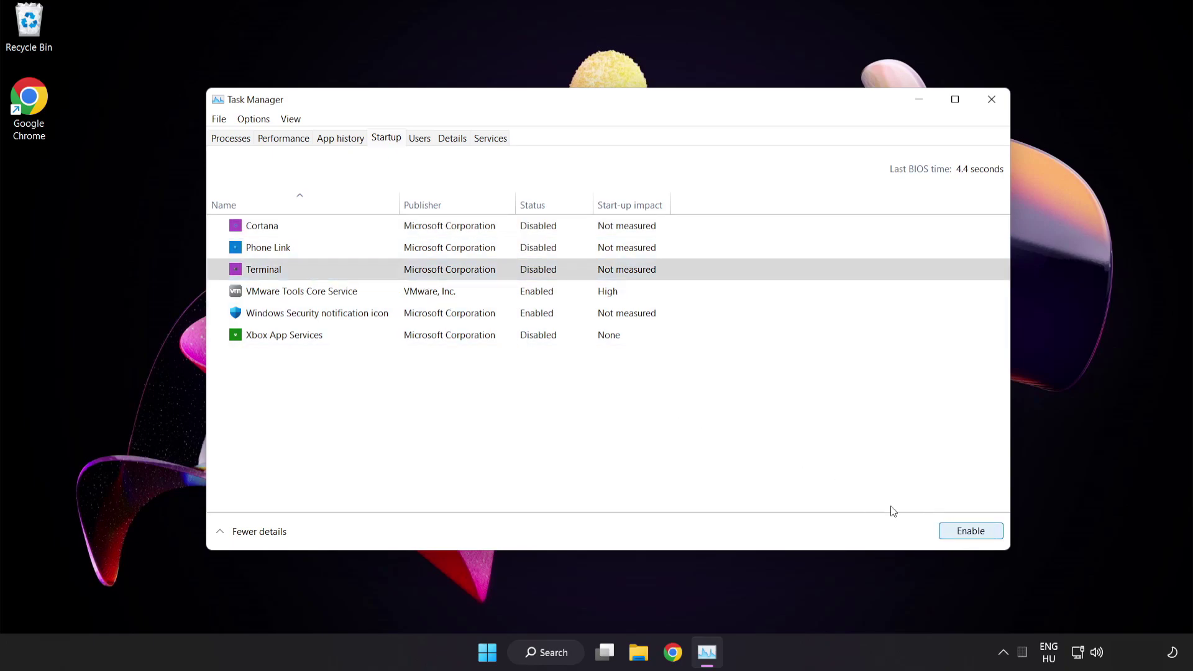
{"action": "left_click", "coordinate": [407, 317]}
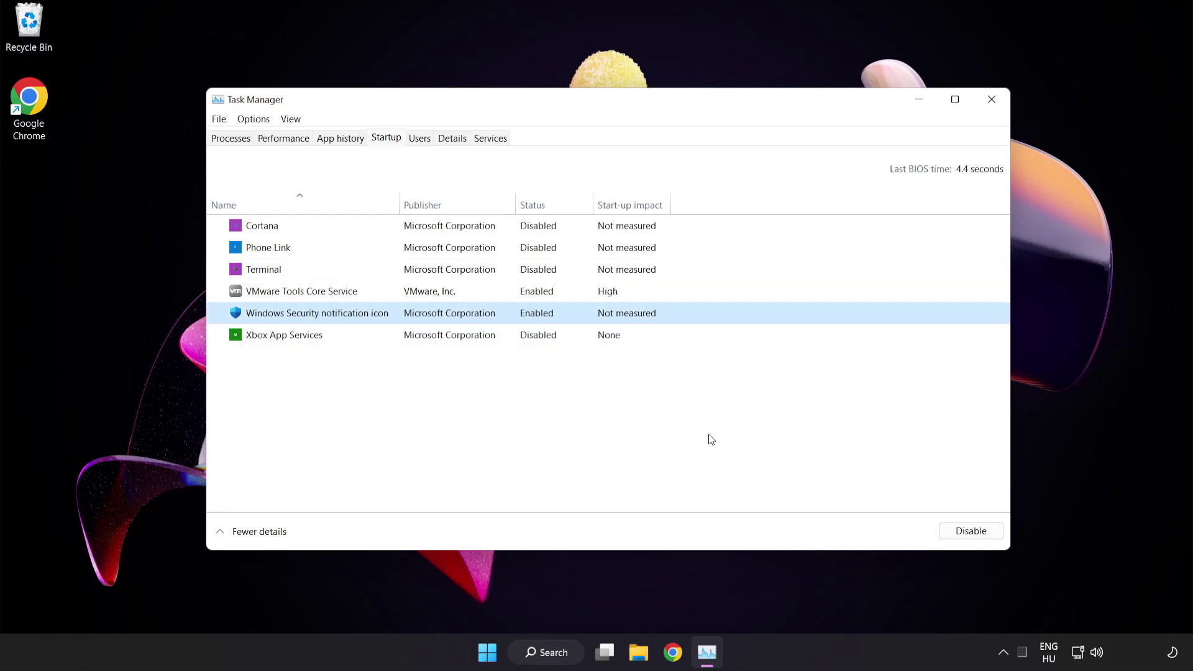
{"action": "left_click", "coordinate": [951, 536]}
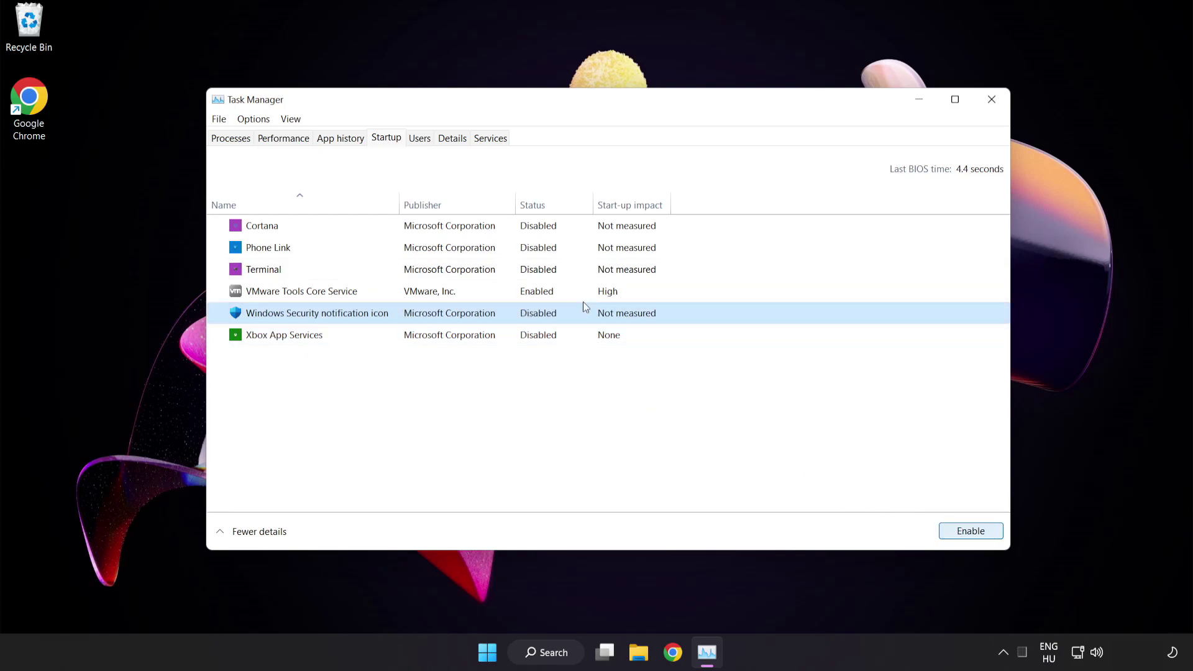
{"action": "left_click", "coordinate": [991, 100]}
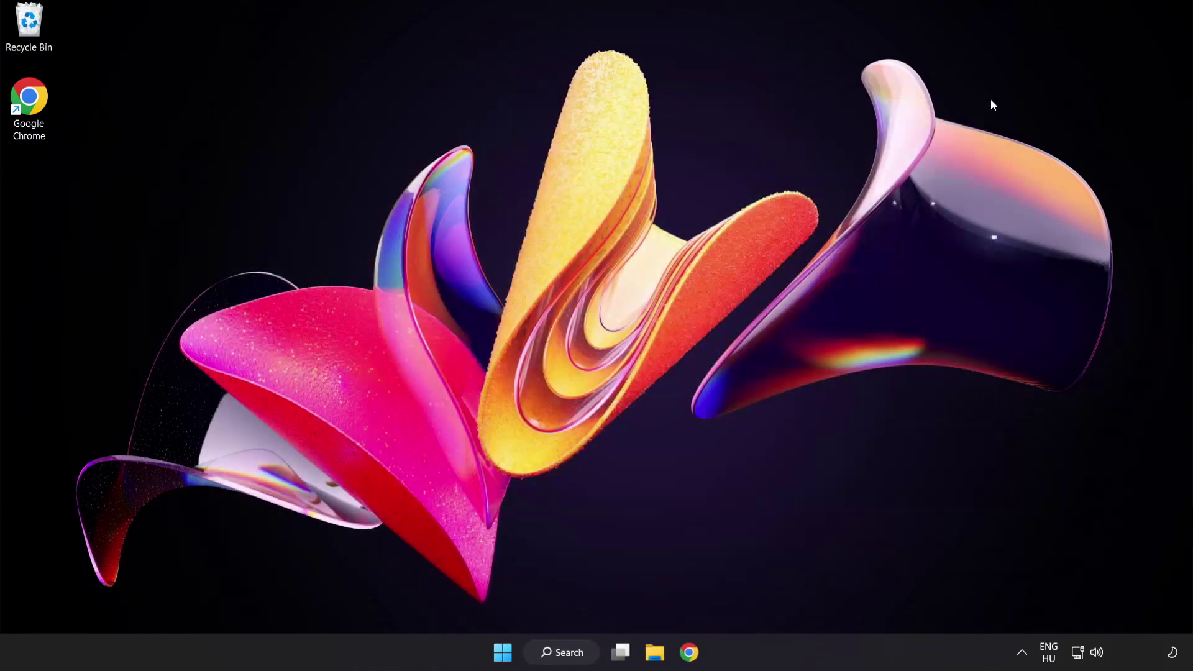
Step: Launch Command Prompt as administrator from the taskbar search results for "cmd"
{"action": "left_click", "coordinate": [565, 656]}
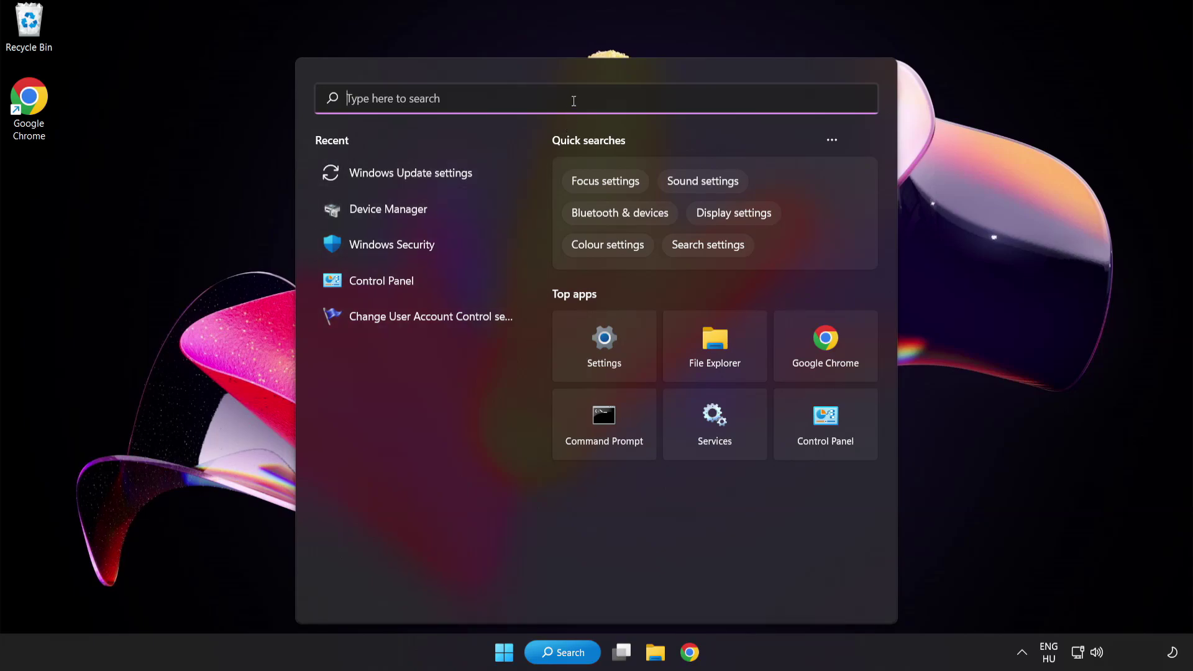
{"action": "type", "text": "cmd"}
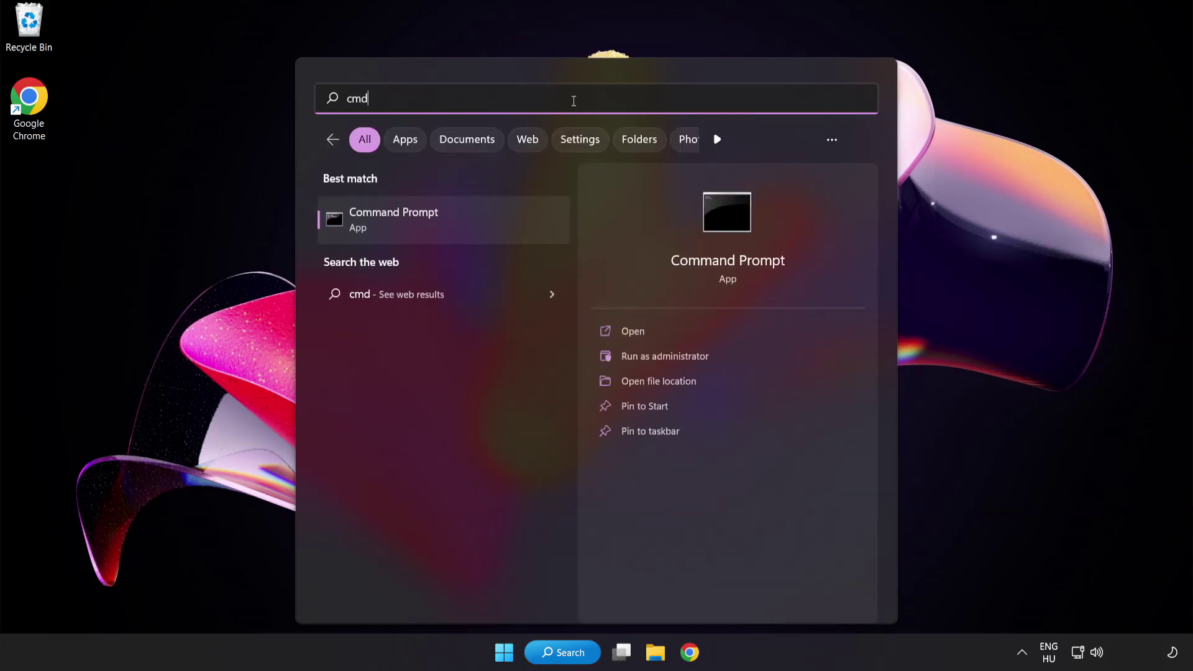
{"action": "right_click", "coordinate": [446, 230]}
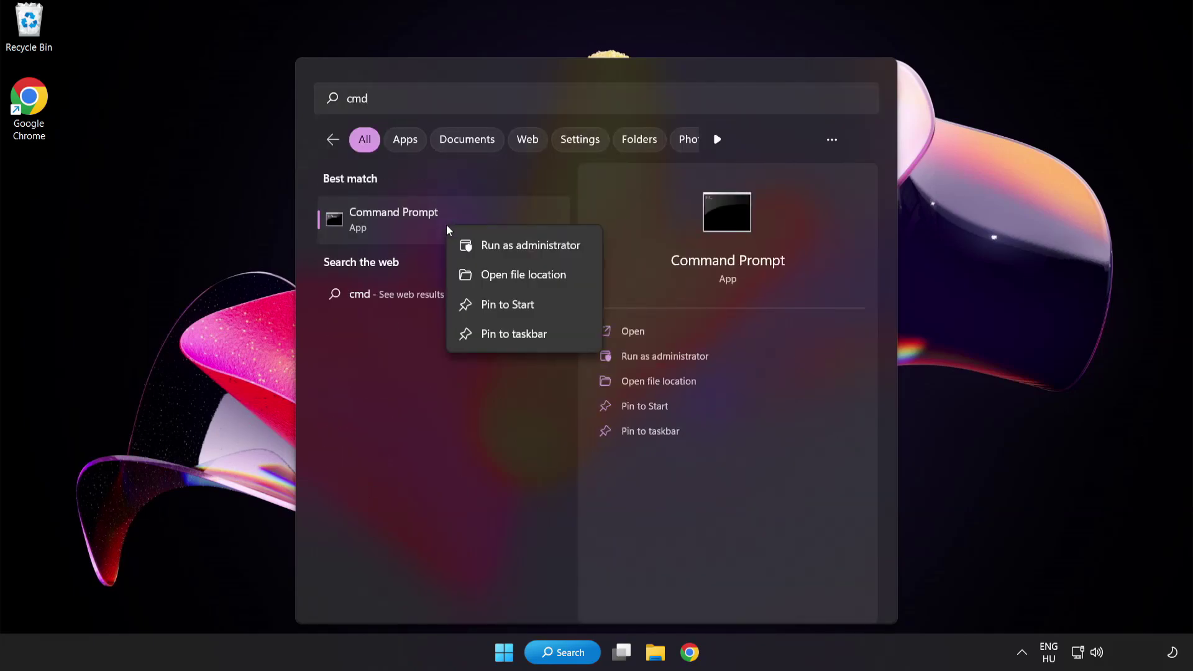
{"action": "left_click", "coordinate": [503, 248]}
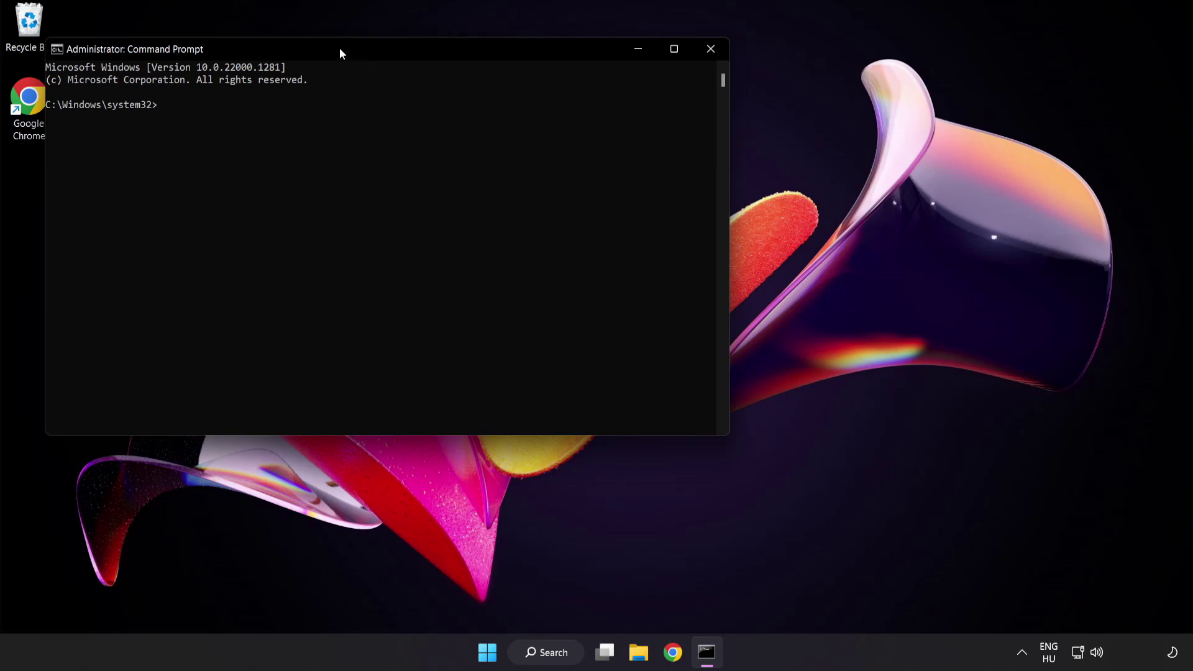
Step: Run sfc /scannow, confirm no integrity violations are found, then close Command Prompt
{"action": "left_click_drag", "start_coordinate": [341, 49], "coordinate": [520, 119]}
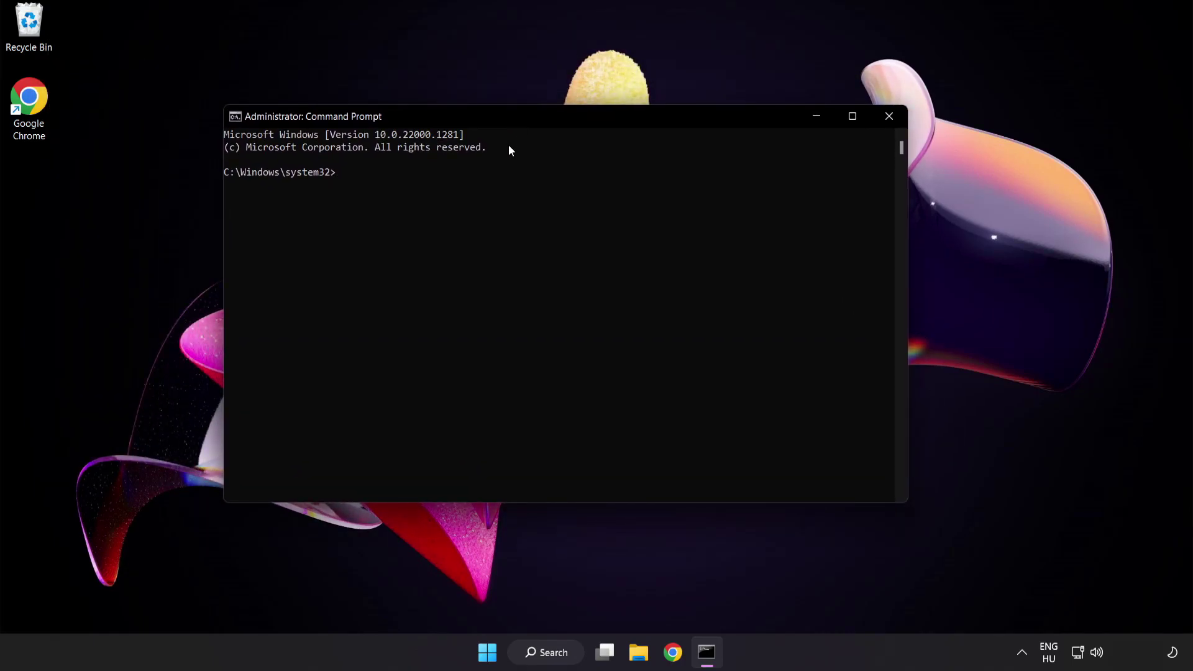
{"action": "type", "text": "sfc"}
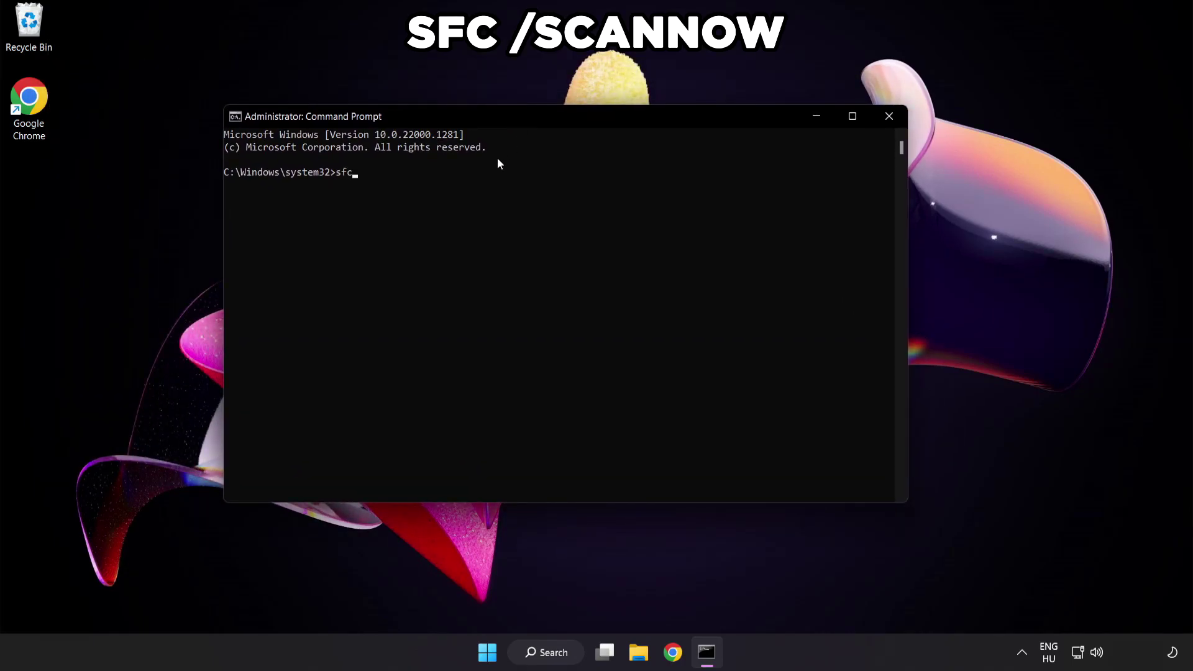
{"action": "type", "text": " /scan"}
{"action": "type", "text": "now"}
{"action": "key", "text": "Return"}
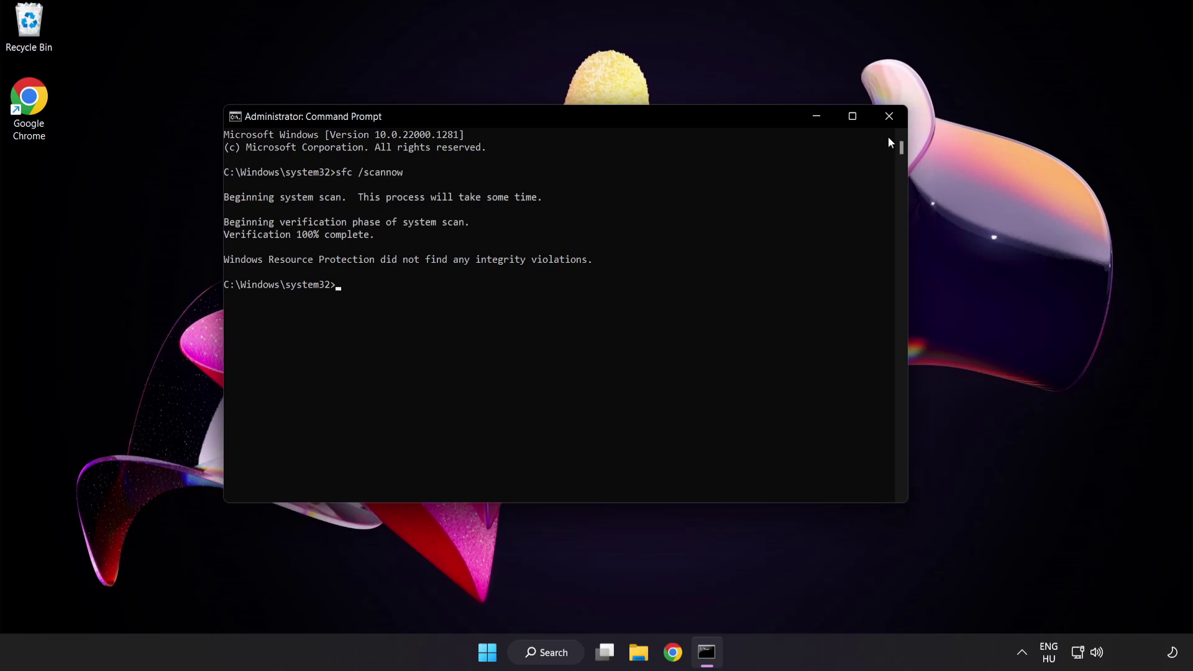
{"action": "left_click", "coordinate": [889, 117]}
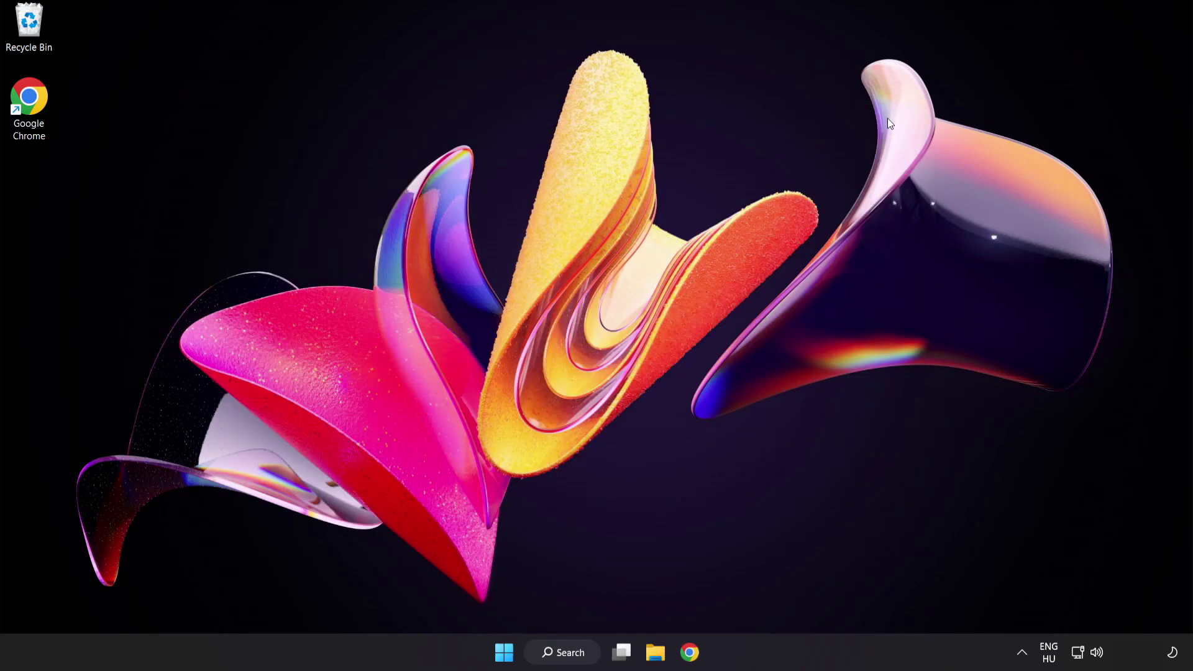
Step: Search for 'security' and launch Windows Security on its Security at a glance page
{"action": "left_click", "coordinate": [504, 651]}
{"action": "left_click", "coordinate": [790, 599]}
{"action": "left_click", "coordinate": [571, 655]}
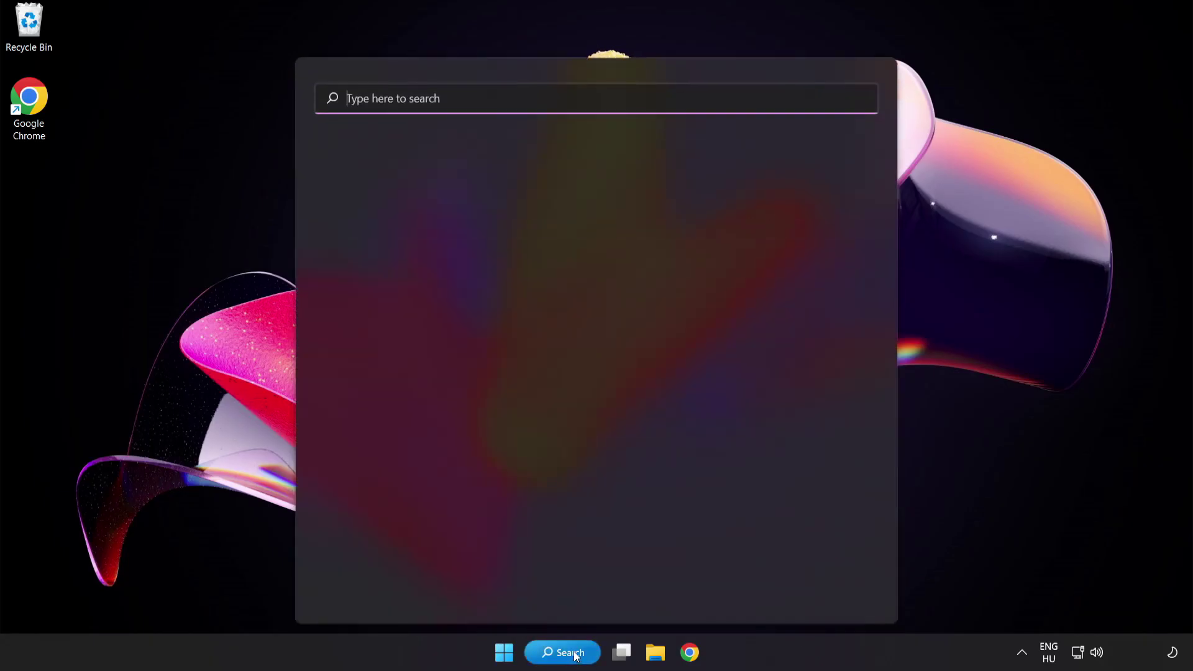
{"action": "type", "text": "sec"}
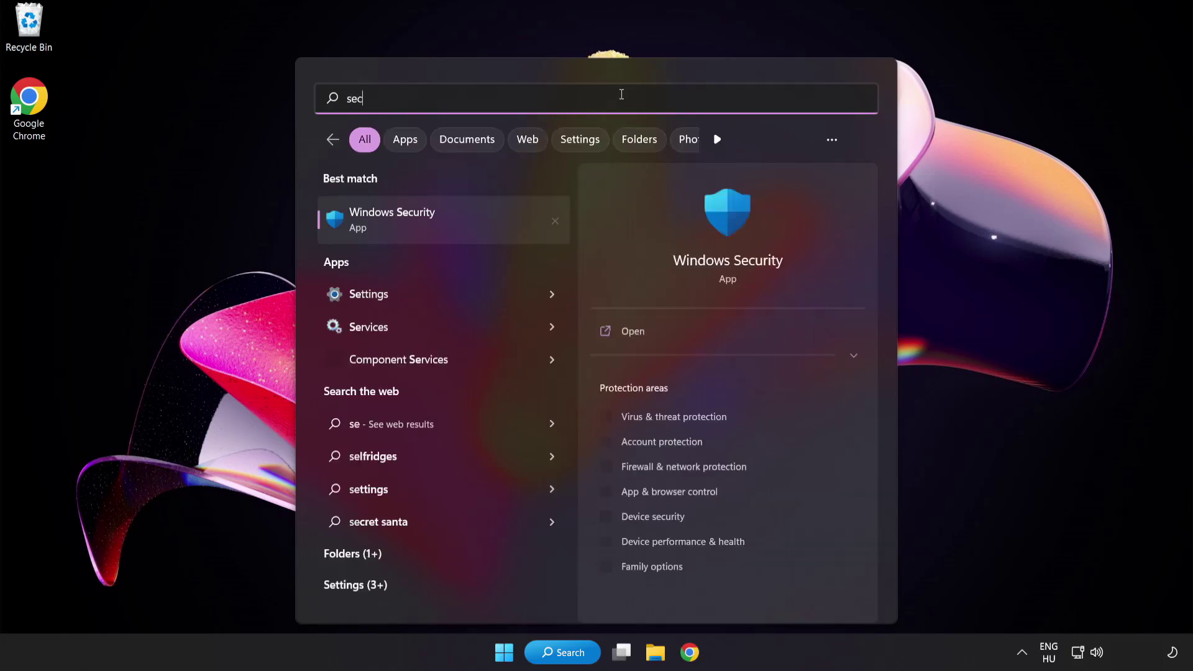
{"action": "type", "text": "urity"}
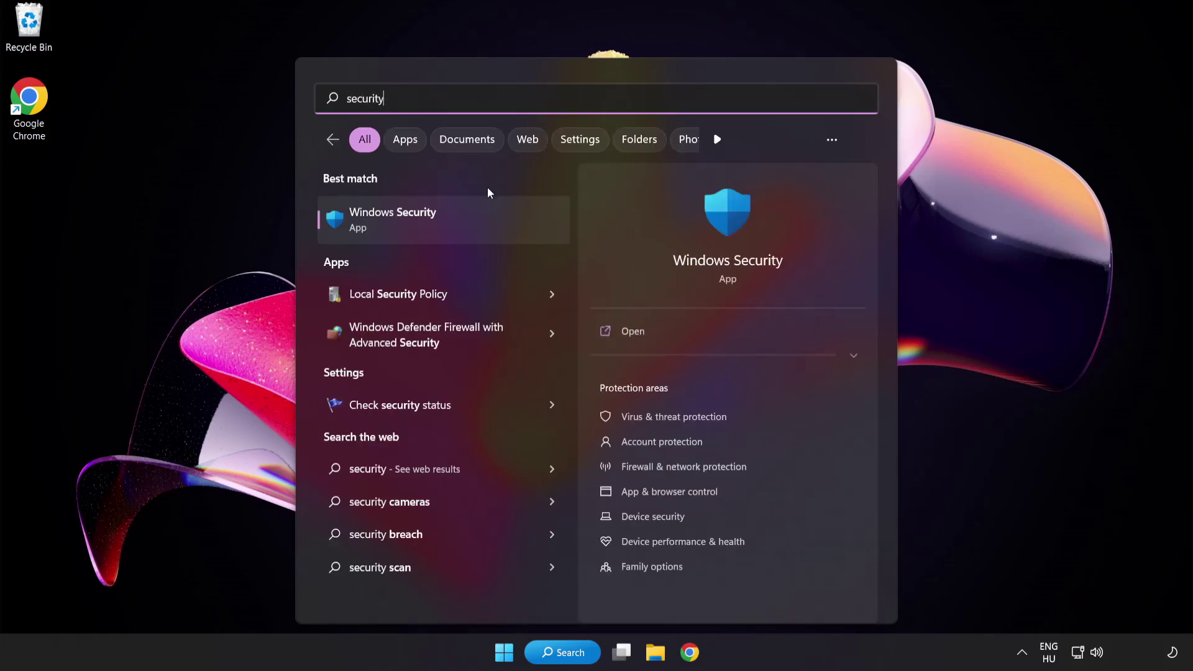
{"action": "left_click", "coordinate": [450, 222]}
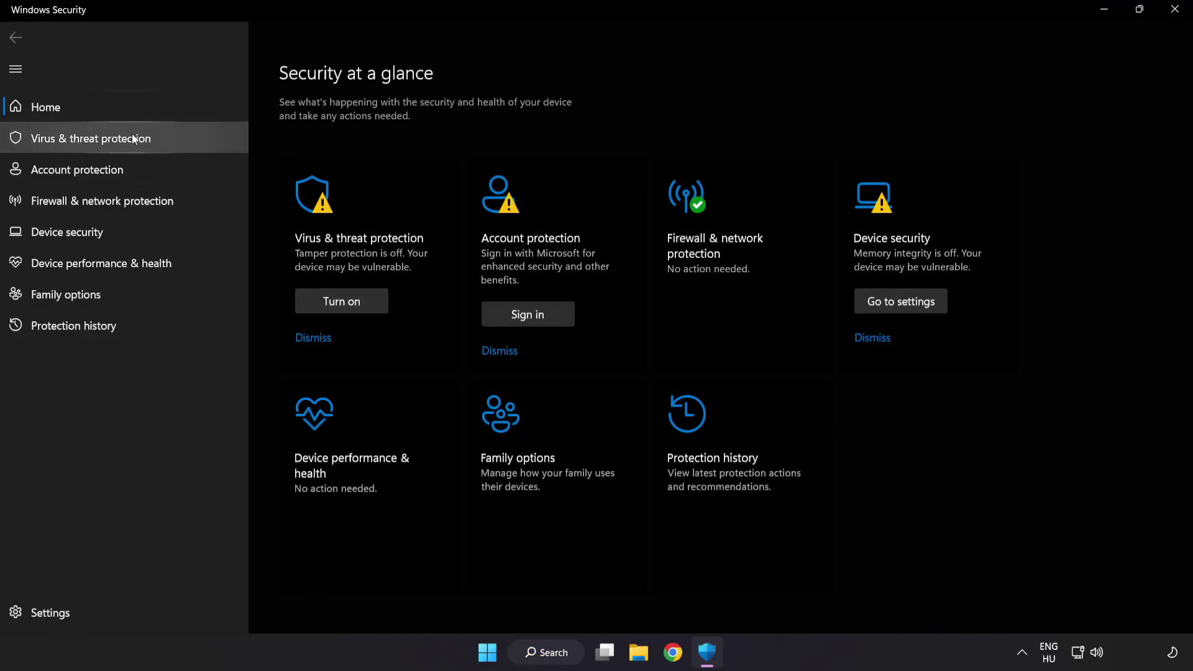
Step: Reach the Defender Exclusions page via Virus & threat protection's Manage settings
{"action": "left_click", "coordinate": [181, 137]}
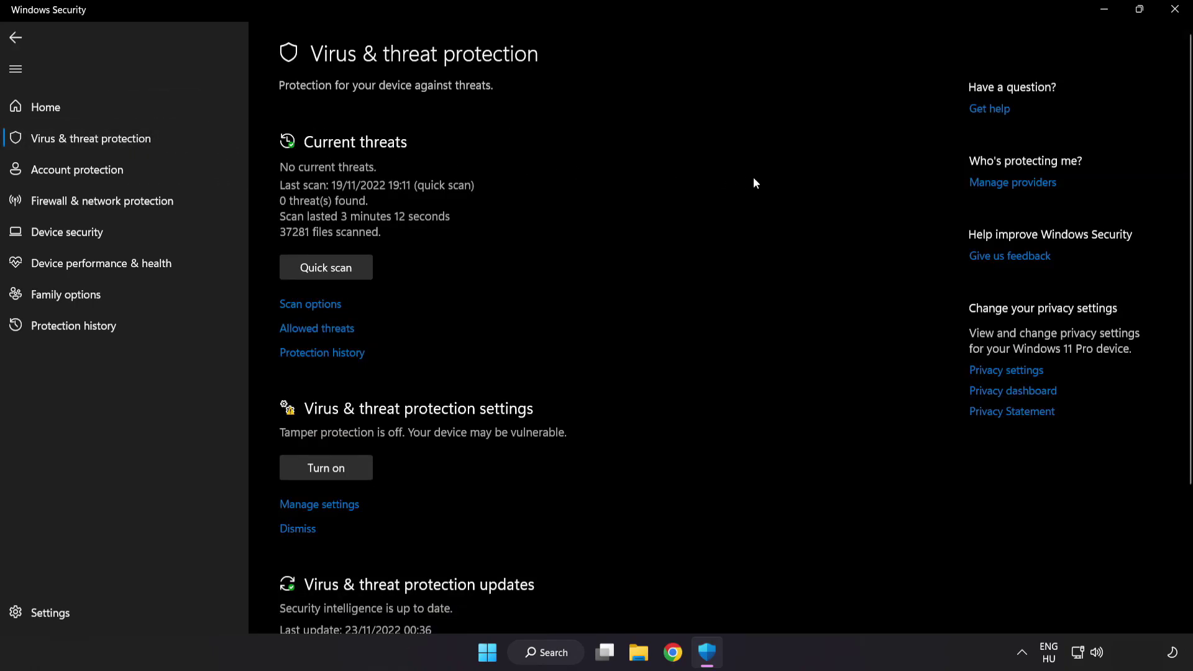
{"action": "scroll", "coordinate": [754, 183], "scroll_direction": "down", "scroll_amount": 4}
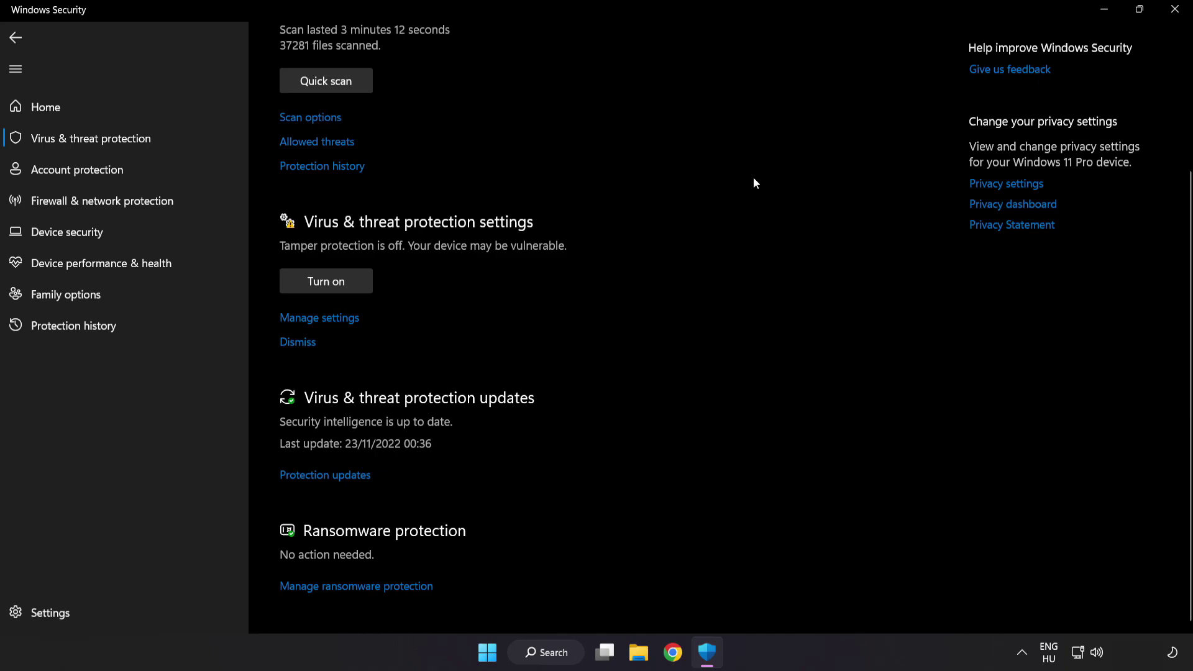
{"action": "left_click", "coordinate": [327, 318]}
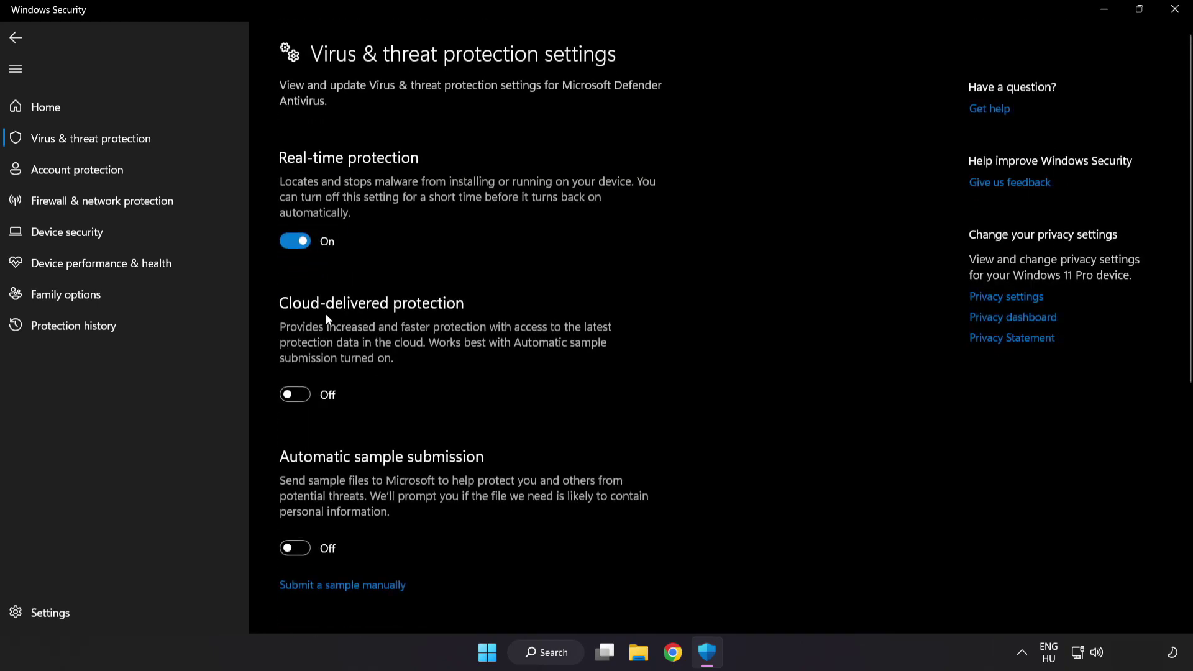
{"action": "scroll", "coordinate": [693, 325], "scroll_direction": "down", "scroll_amount": 5}
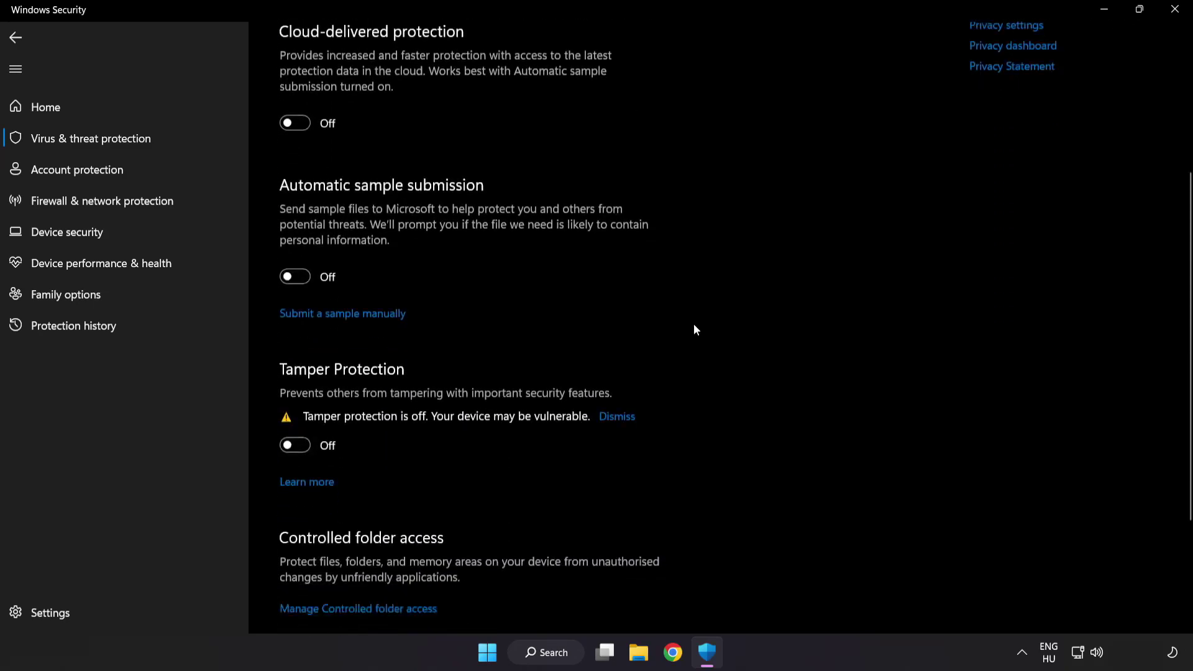
{"action": "scroll", "coordinate": [693, 324], "scroll_direction": "down", "scroll_amount": 3}
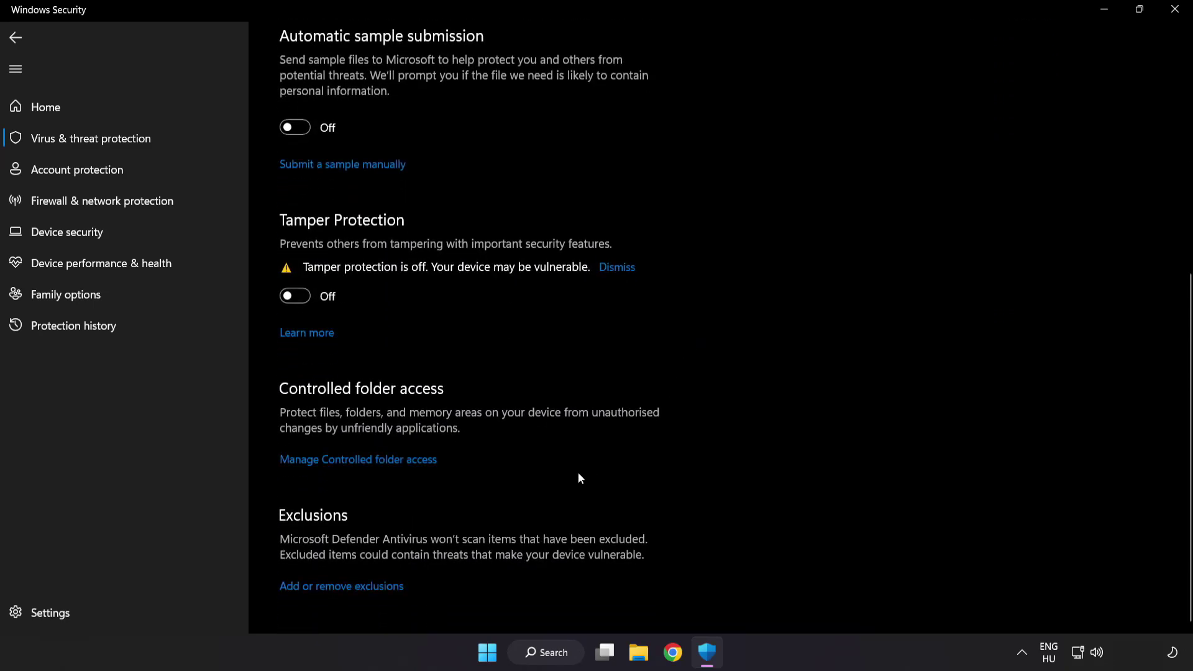
{"action": "left_click", "coordinate": [348, 587]}
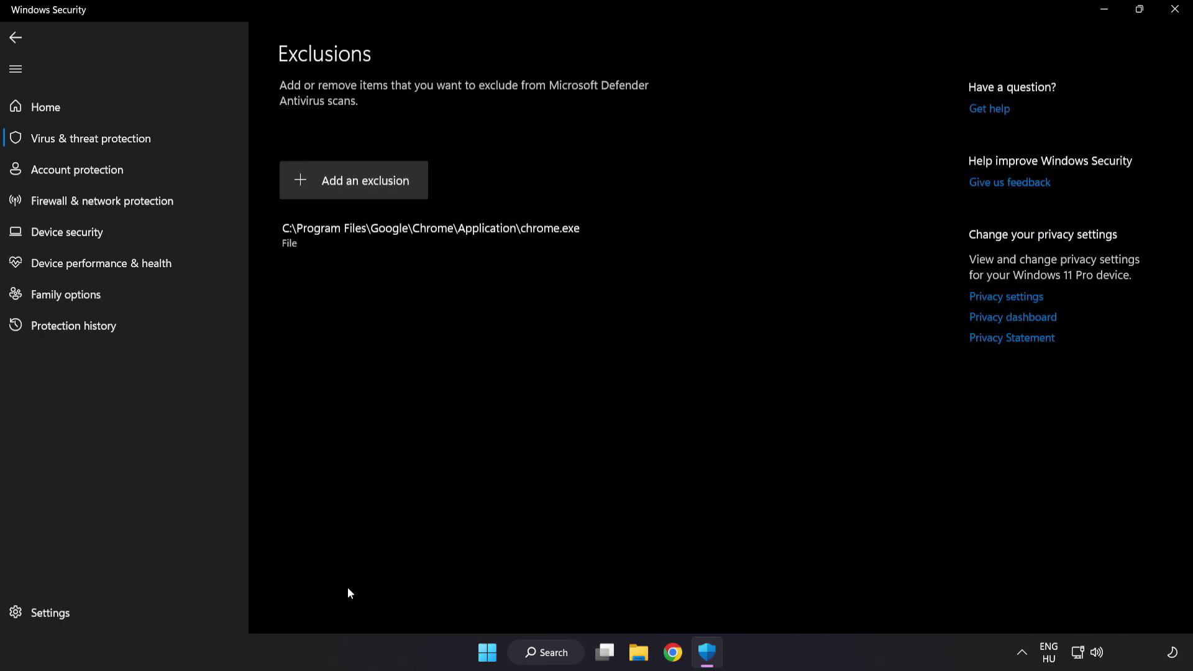
Step: Start adding a new exclusion of type File, bringing up the file picker
{"action": "left_click", "coordinate": [355, 188]}
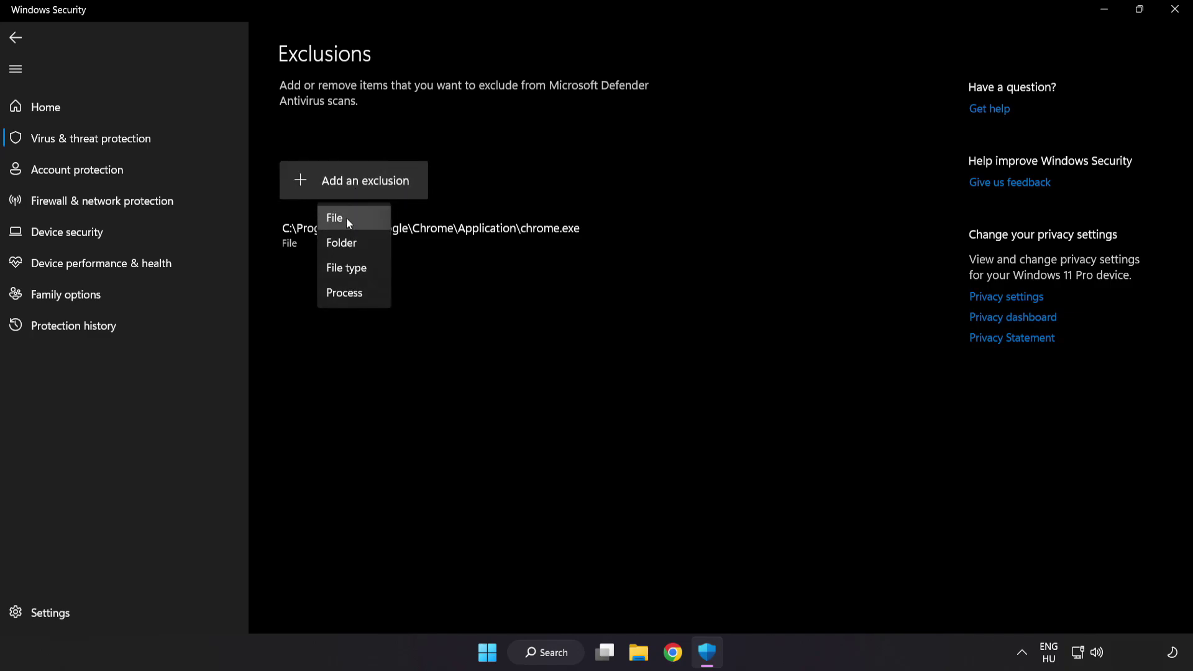
{"action": "left_click", "coordinate": [346, 217]}
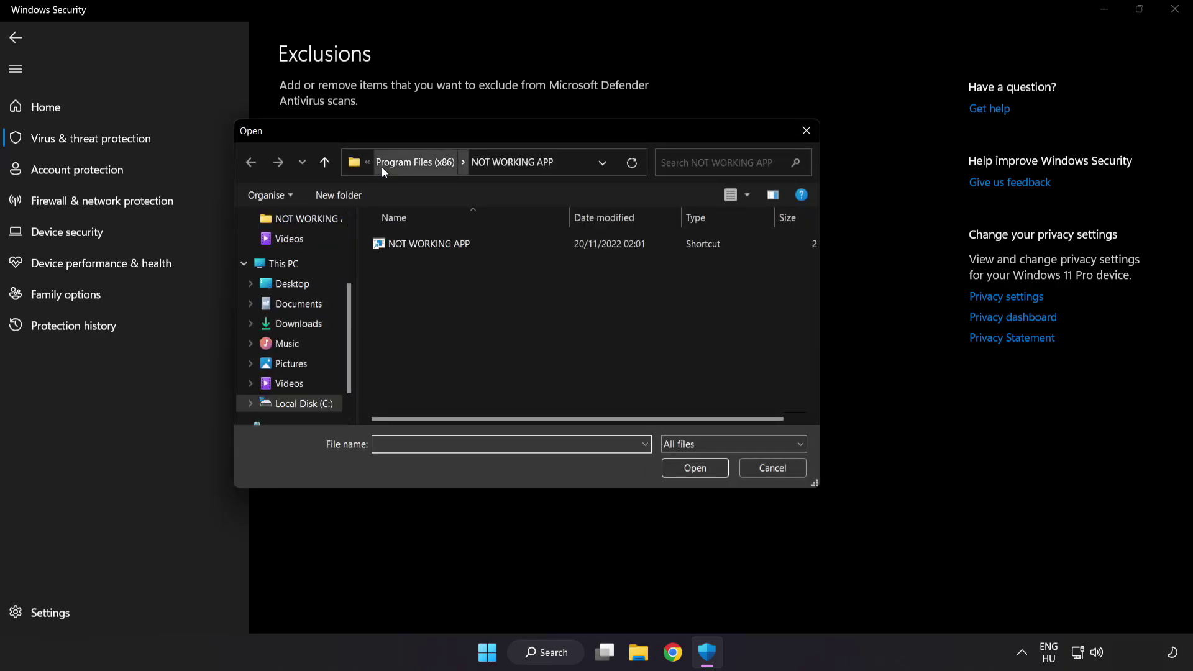
Step: Pick the NOT WORKING APP shortcut under C:\Program Files (x86)\NOT WORKING APP as the file to exclude
{"action": "left_click", "coordinate": [382, 165]}
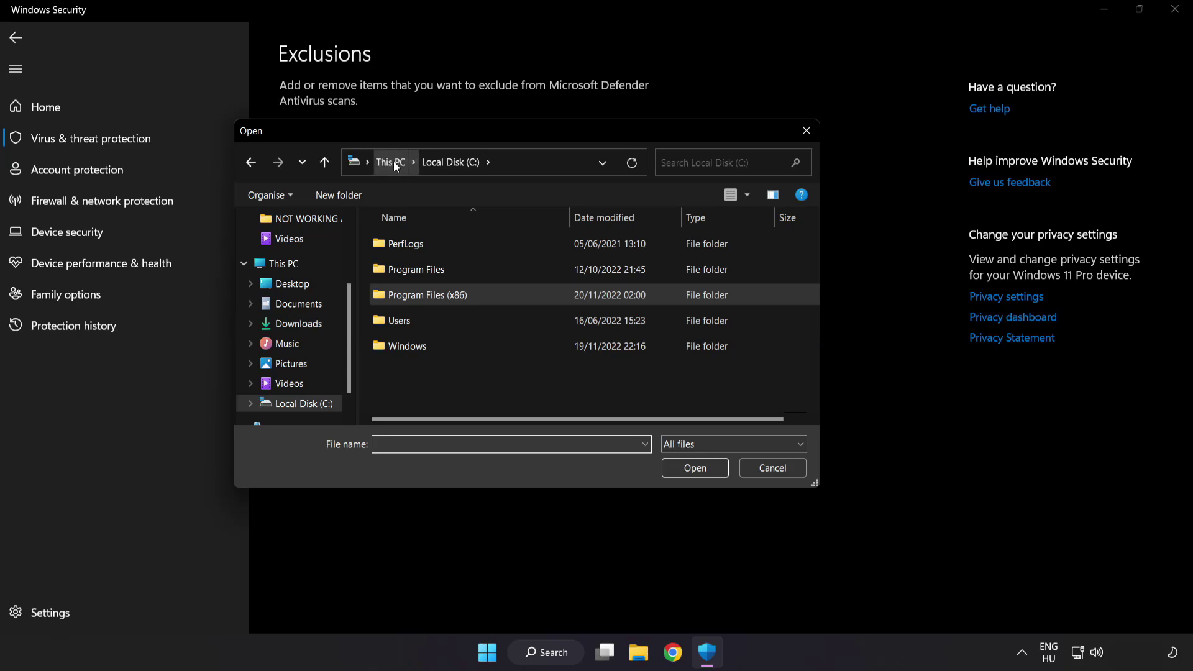
{"action": "left_click", "coordinate": [393, 162]}
{"action": "double_click", "coordinate": [445, 407]}
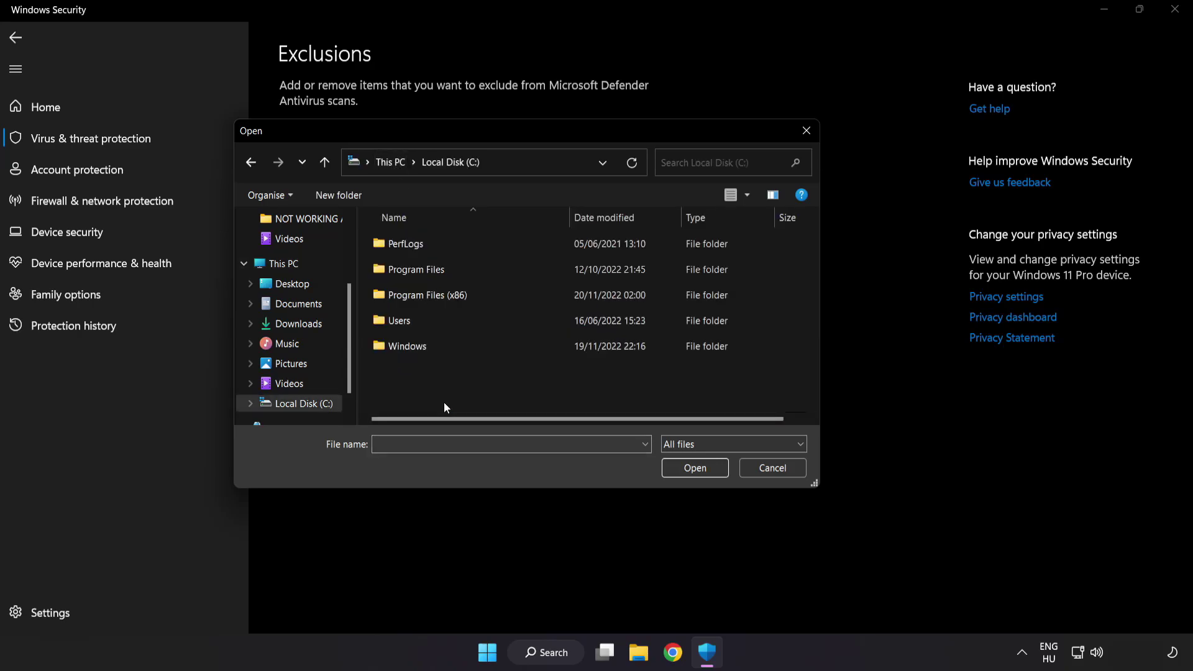
{"action": "double_click", "coordinate": [457, 288]}
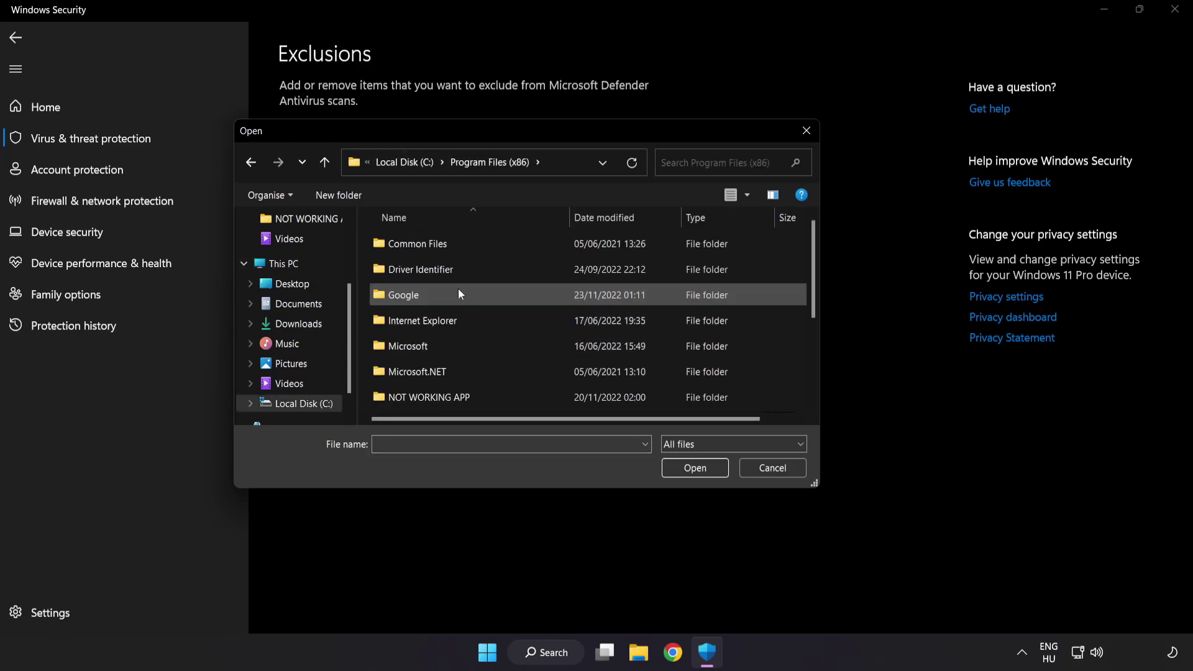
{"action": "scroll", "coordinate": [443, 389], "scroll_direction": "down", "scroll_amount": 1}
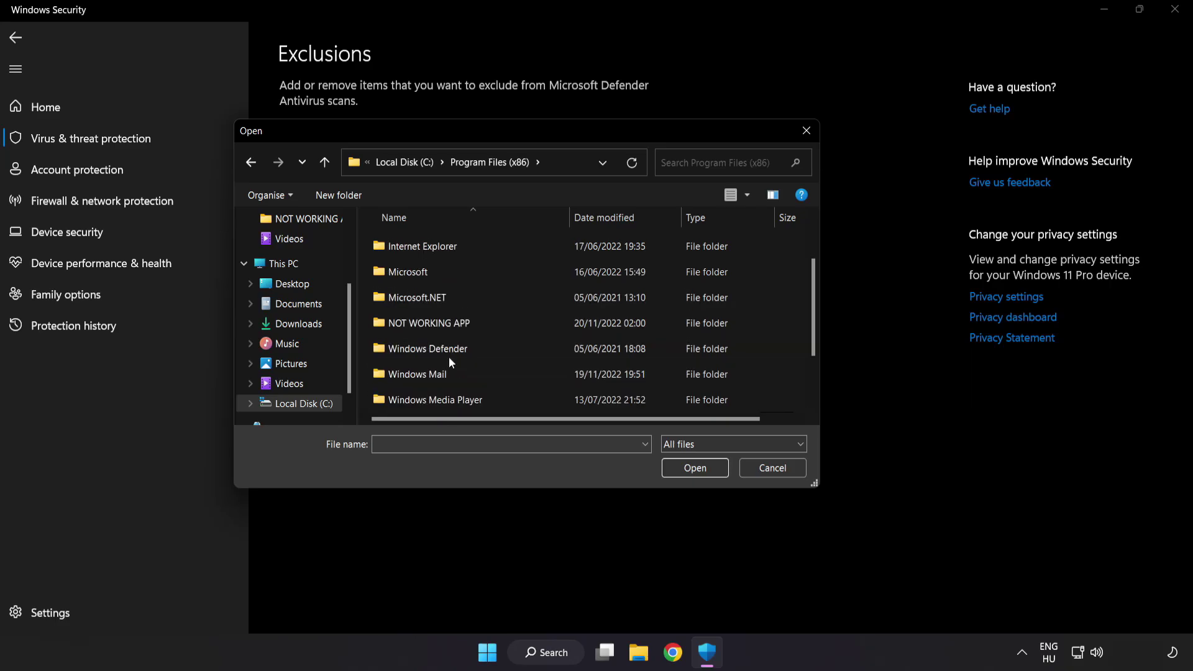
{"action": "double_click", "coordinate": [474, 323]}
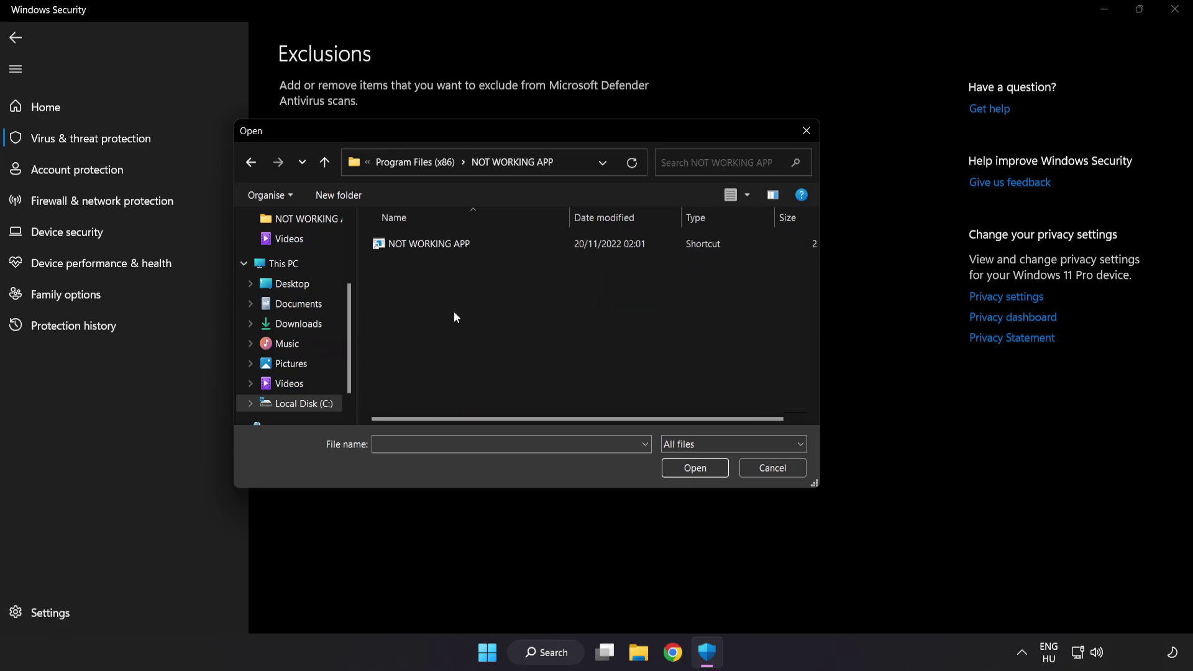
{"action": "left_click", "coordinate": [436, 248]}
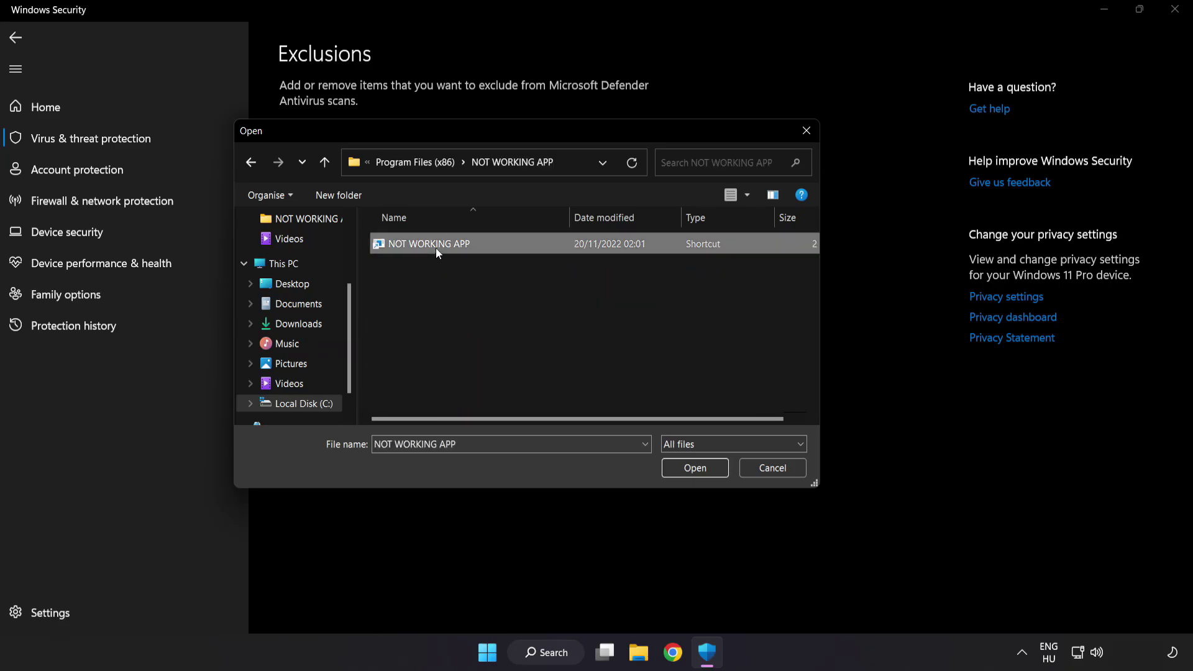
{"action": "left_click", "coordinate": [697, 469]}
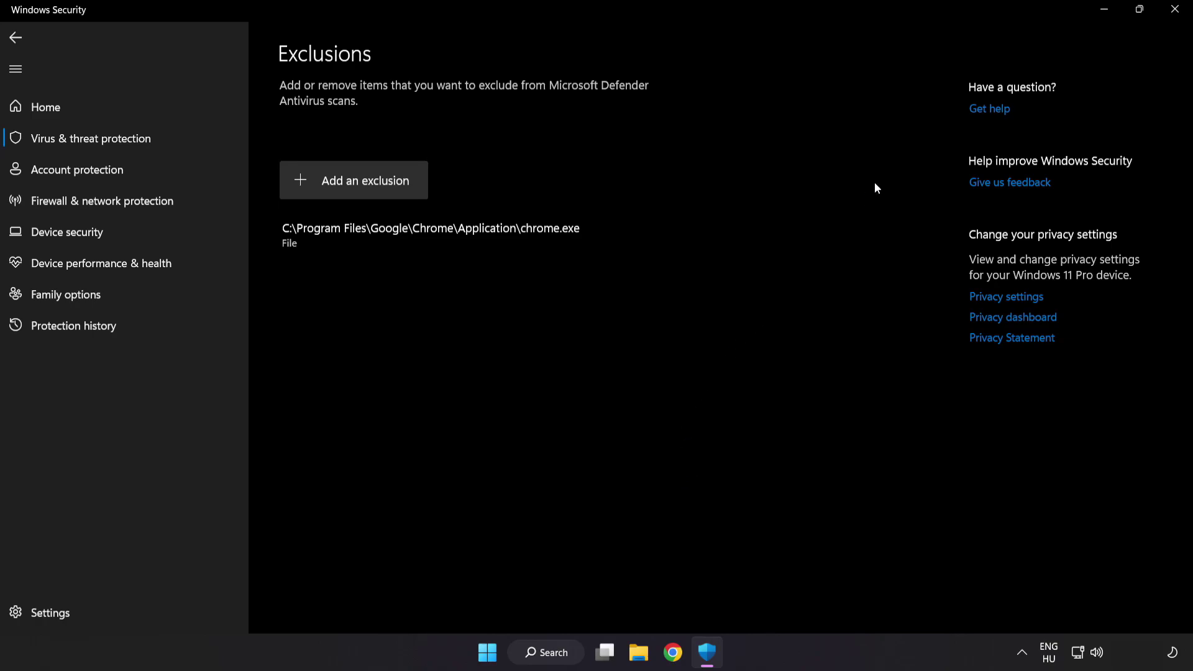
Step: Close Windows Security and bring up the Start menu
{"action": "left_click", "coordinate": [1172, 20]}
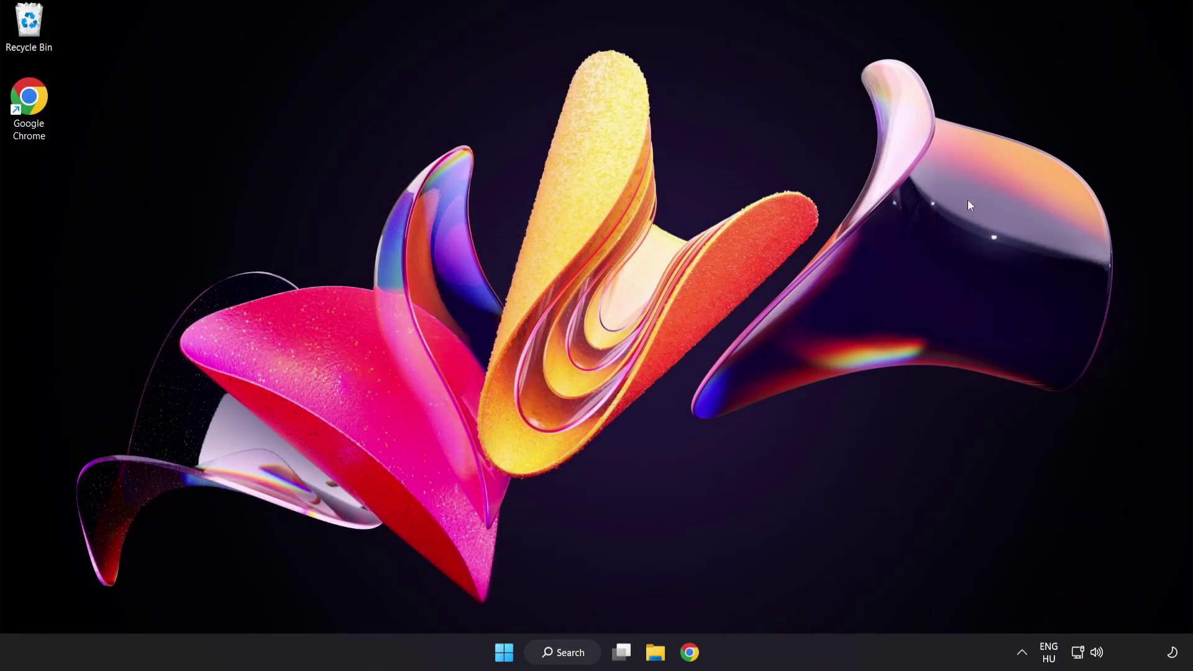
{"action": "left_click", "coordinate": [502, 654]}
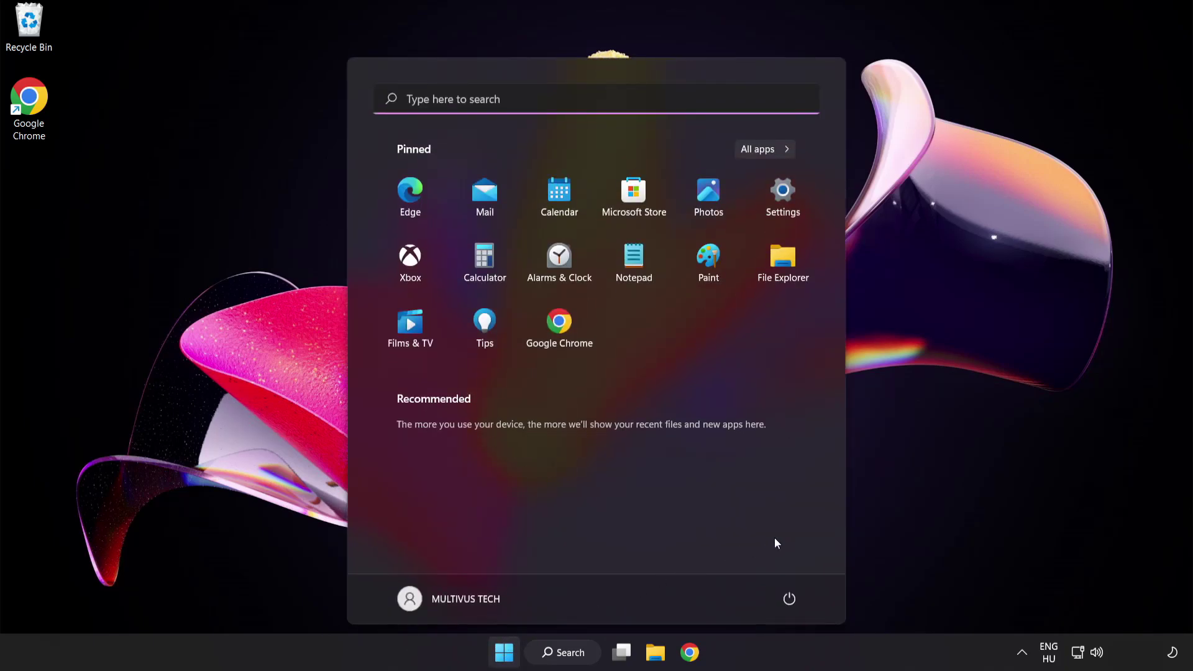